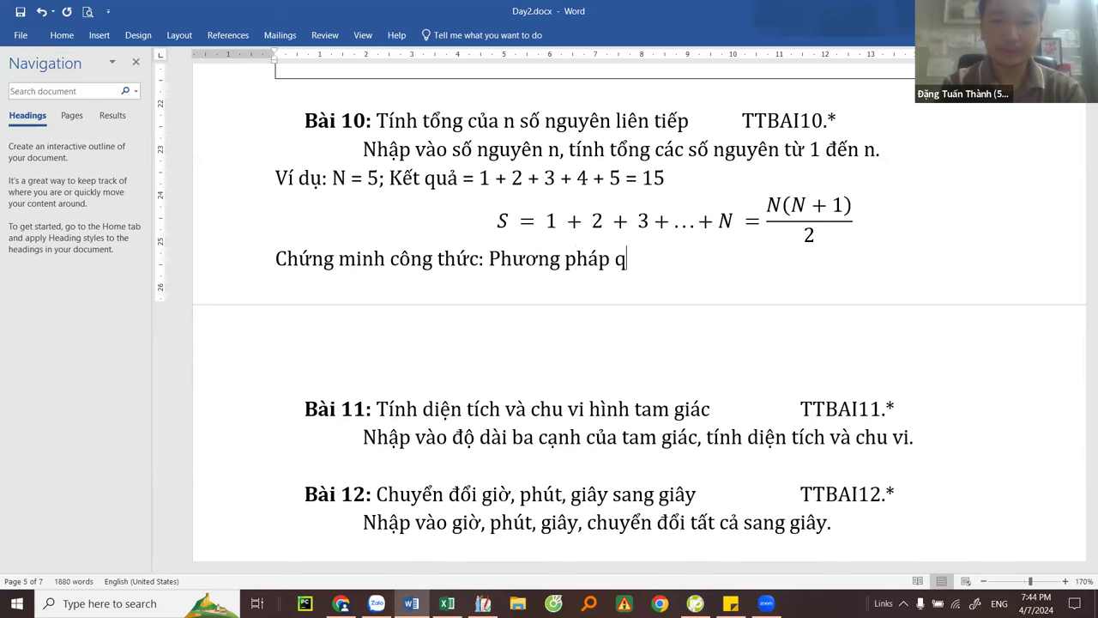
Step: Finish the proof line with "Phương pháp quy nạp toán học" and write S(N) on the line below it
type("án học")
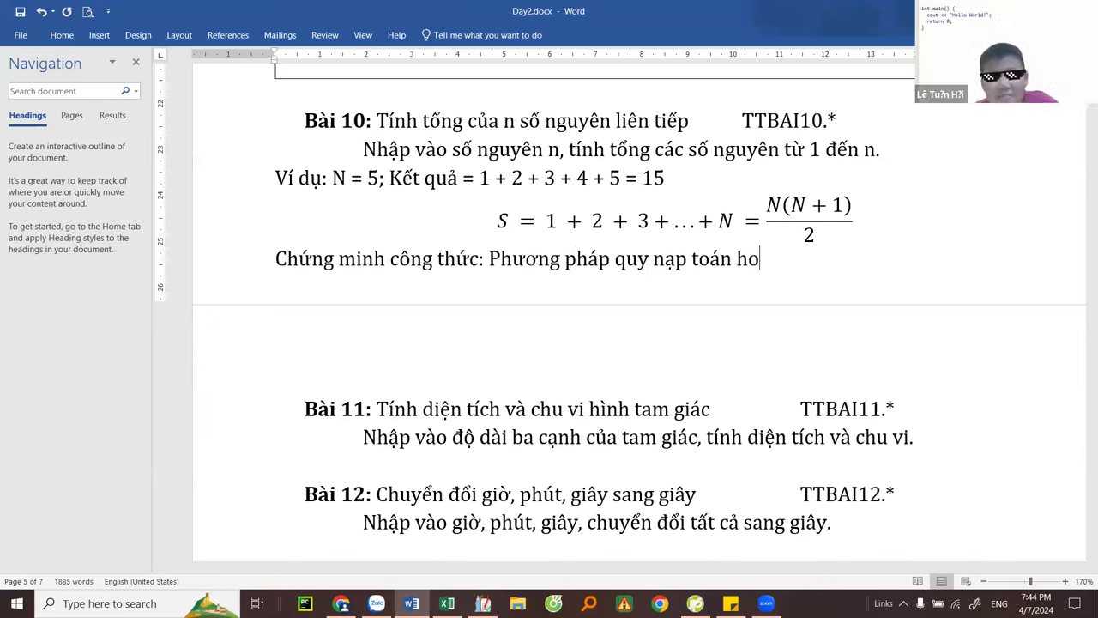
left_click(337, 315)
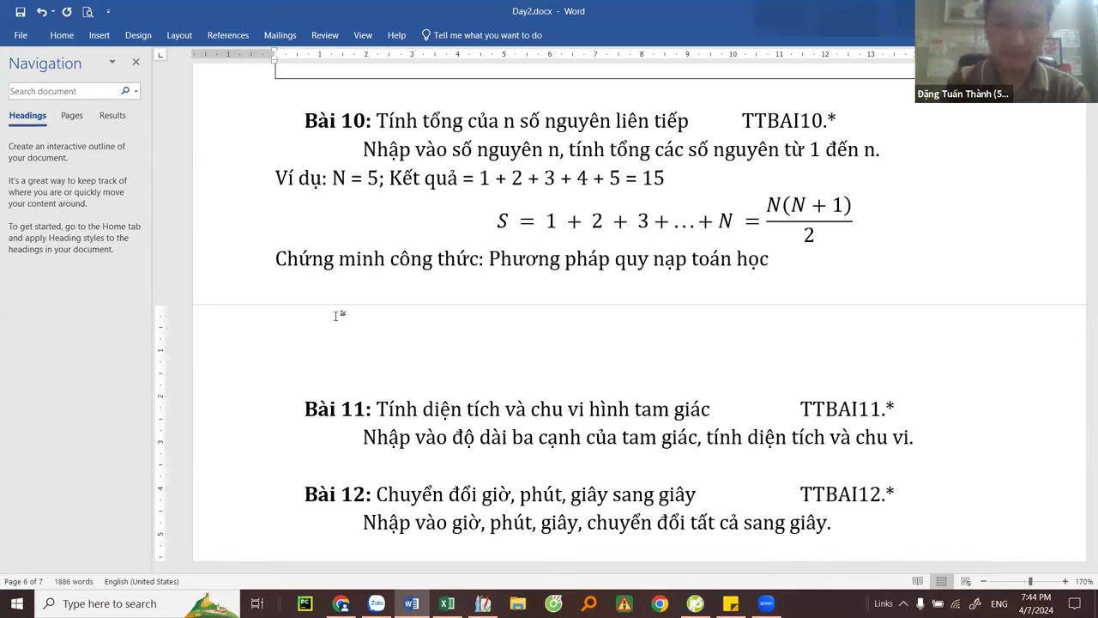
type("S(N =")
key("BackSpace")
type("+")
key("BackSpace")
key("BackSpace")
type(")")
Step: Copy the fraction N(N+1)/2 from the sum formula after S(N) and put an equals sign between them
left_click(770, 214)
left_click(344, 323)
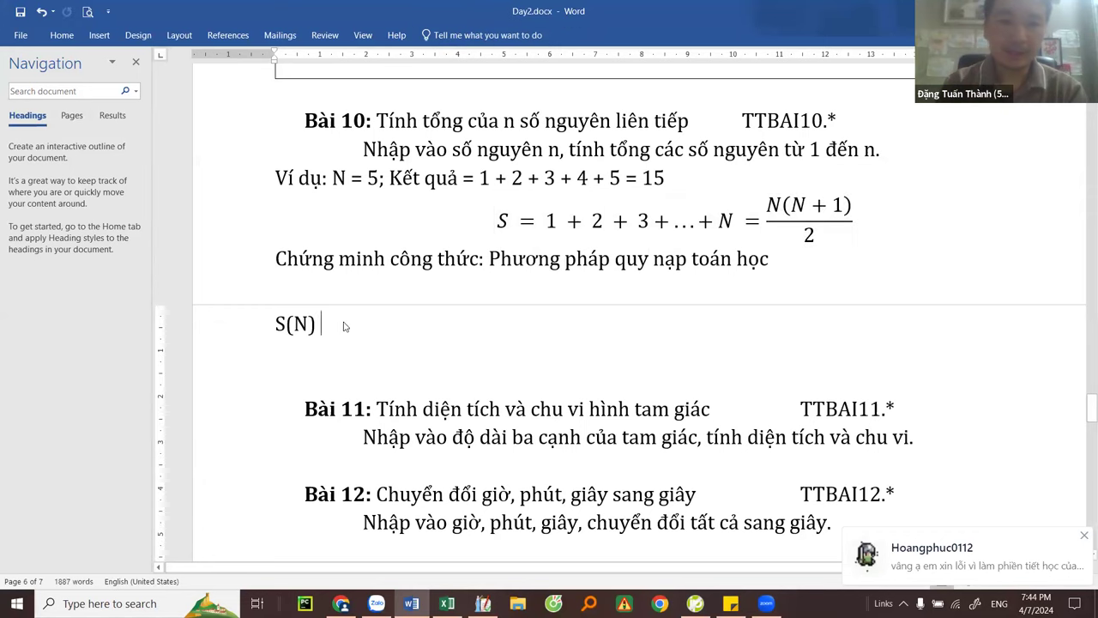
key("ctrl+v")
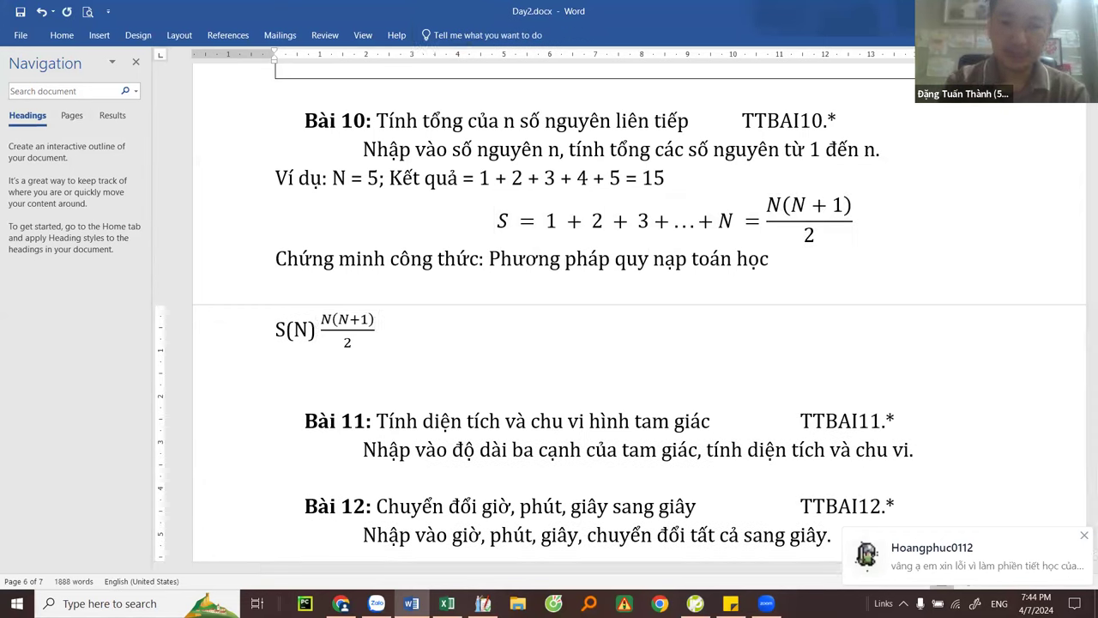
type("=")
left_click(439, 334)
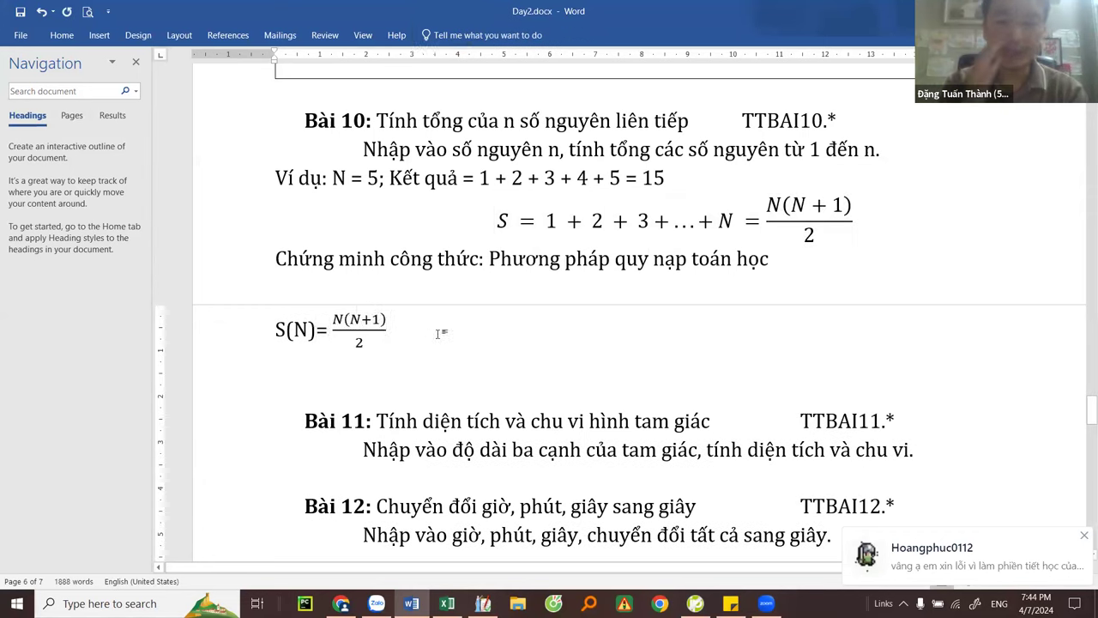
key("Left")
key("Left")
key("Left")
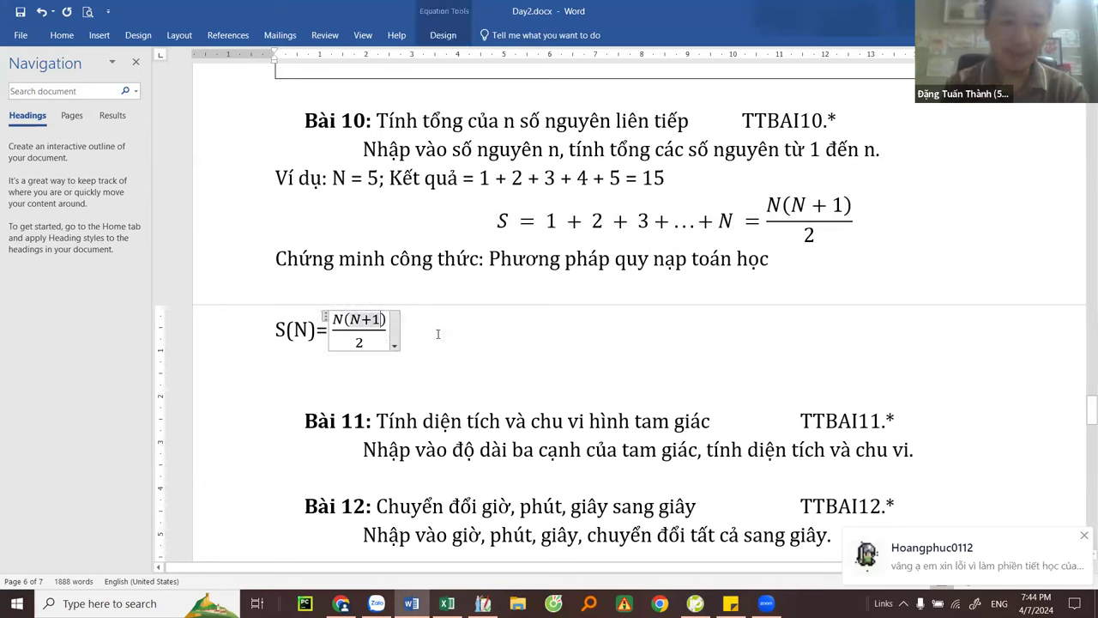
left_click(439, 334)
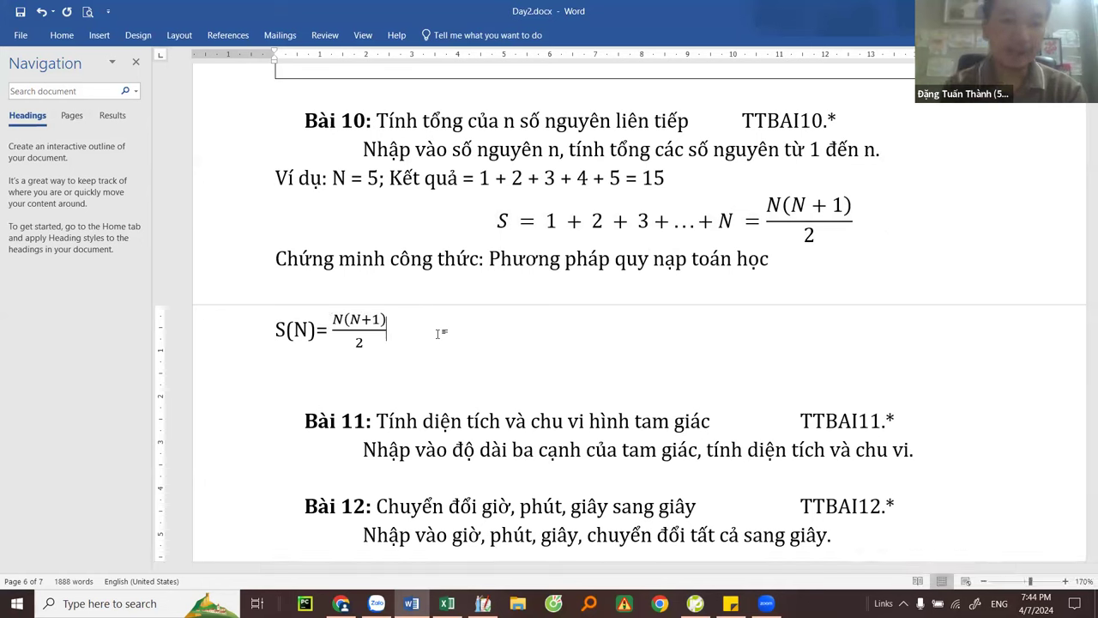
Step: Add the line "S(N+1) = 1 + 2 + 3 + ... + N + (N+1)" below the S(N) formula
key("Return")
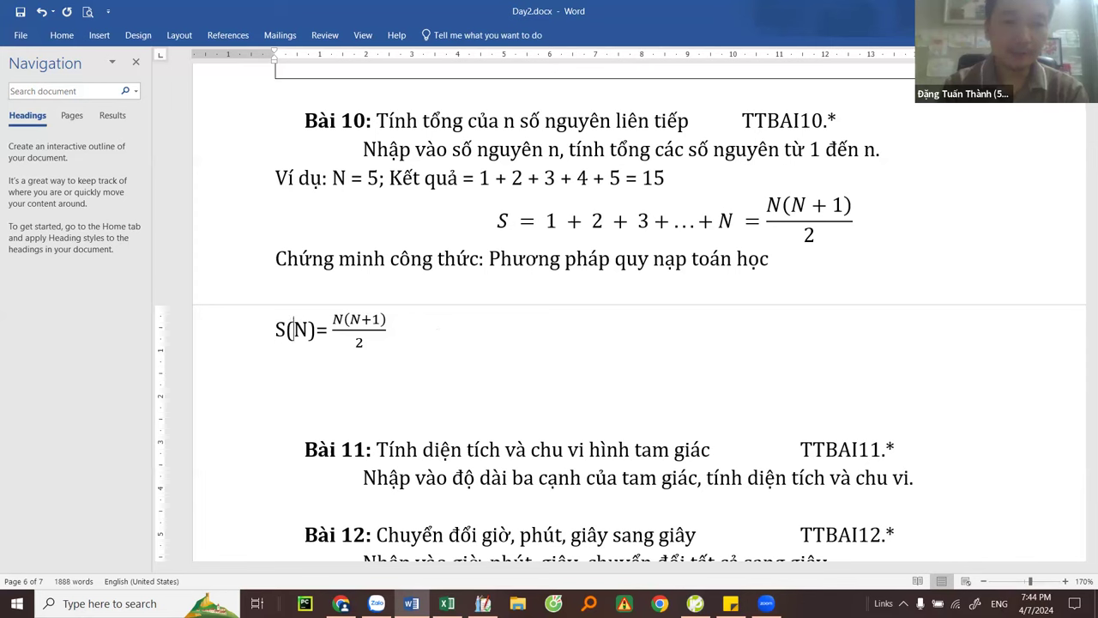
type("S(N")
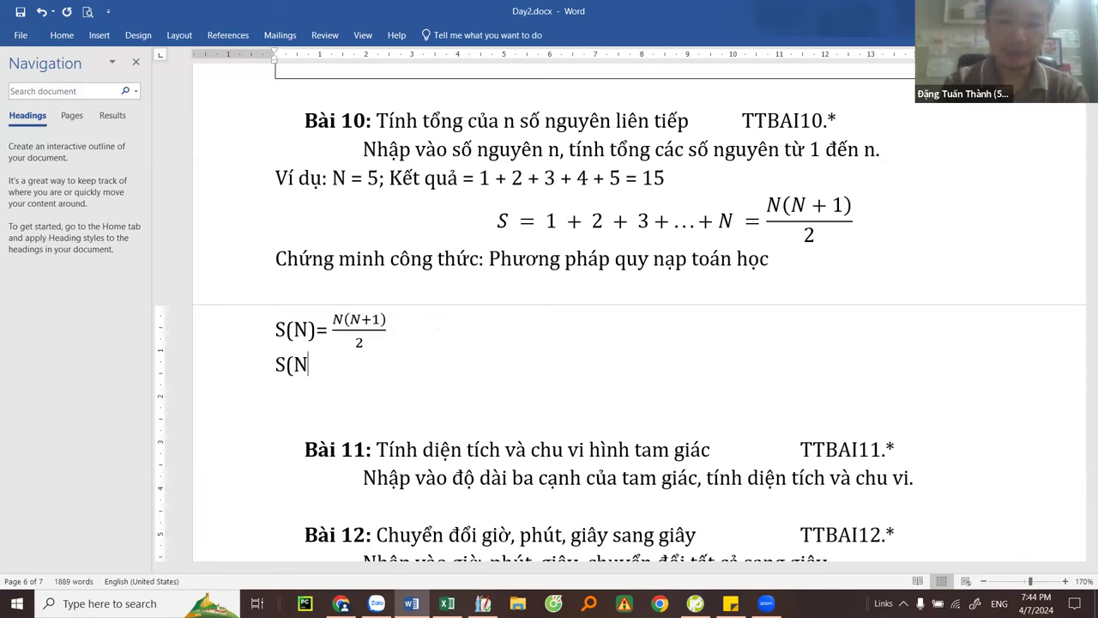
type("+")
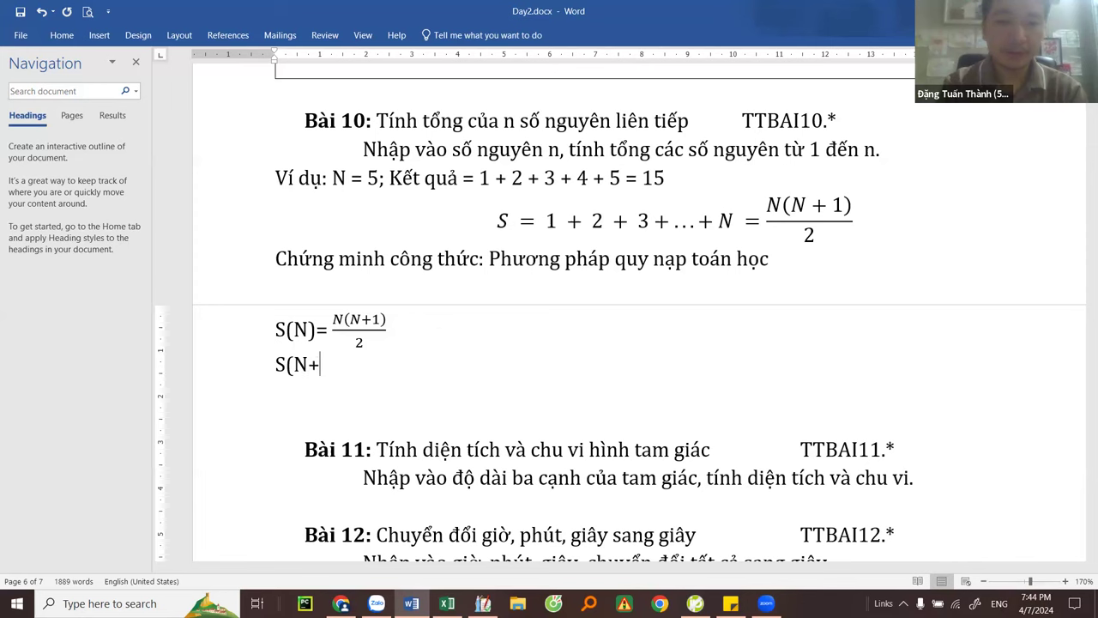
type("1) = ")
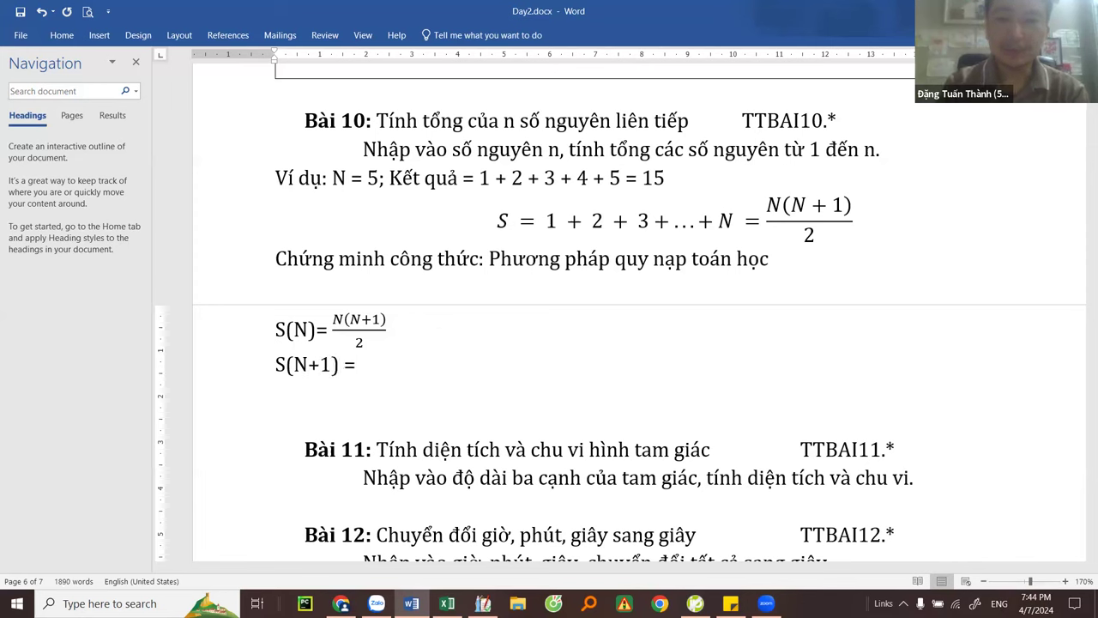
type("1 ")
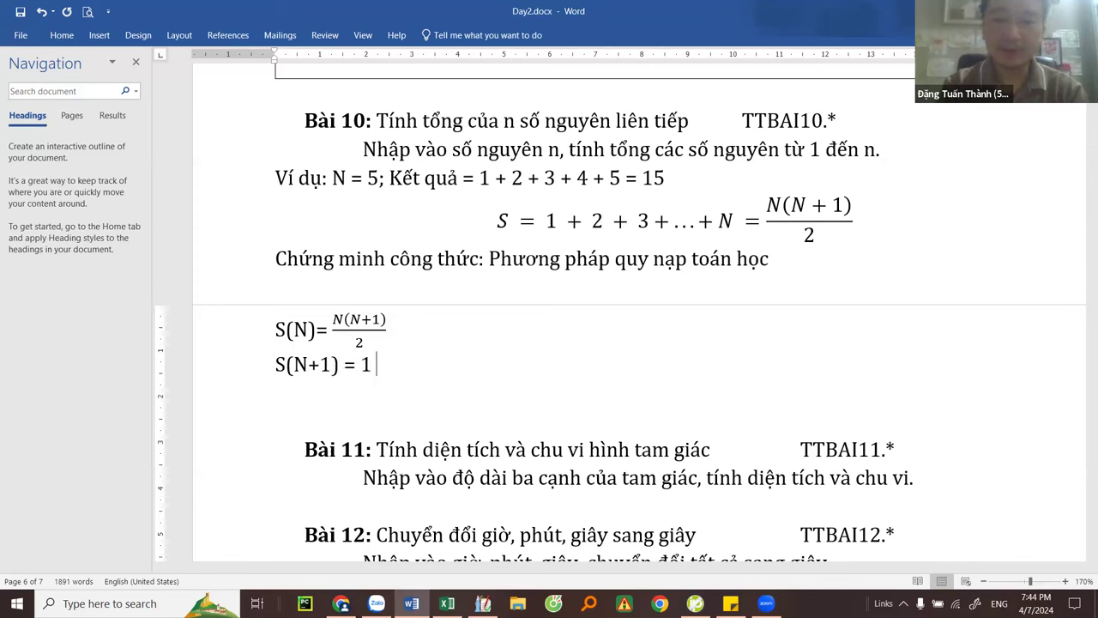
type("+ 2 + 2 ")
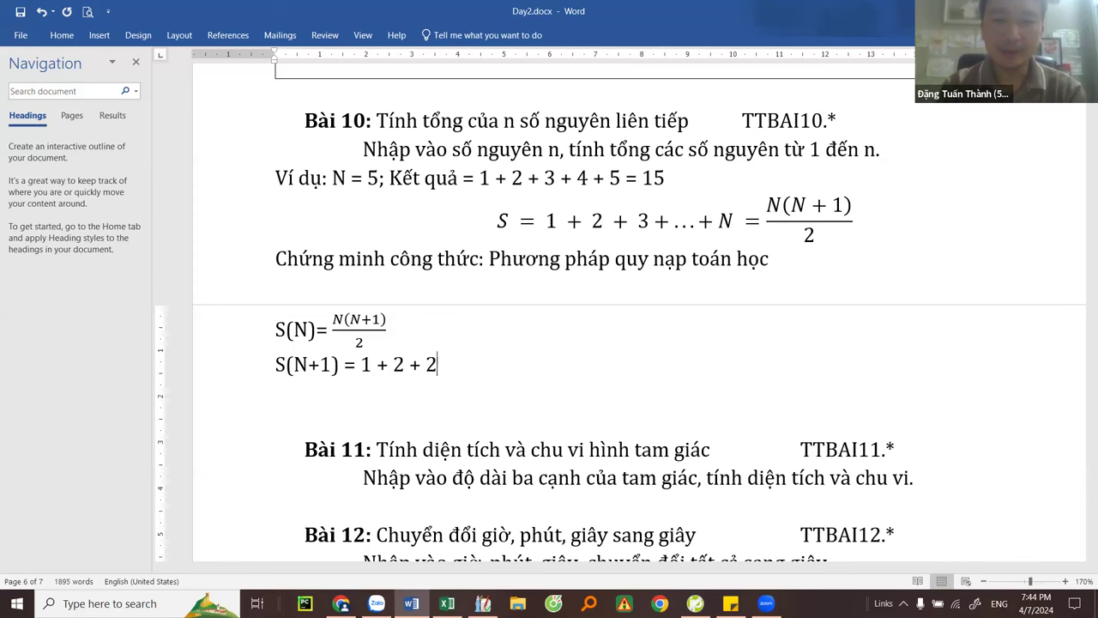
type("+... + N + (N+1)")
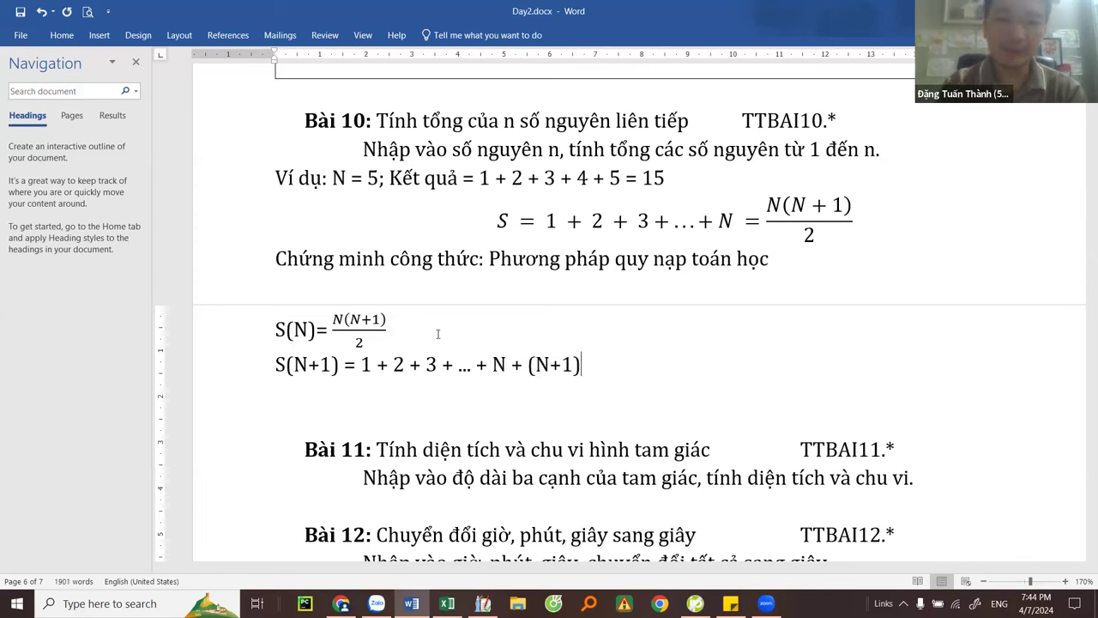
key("Return")
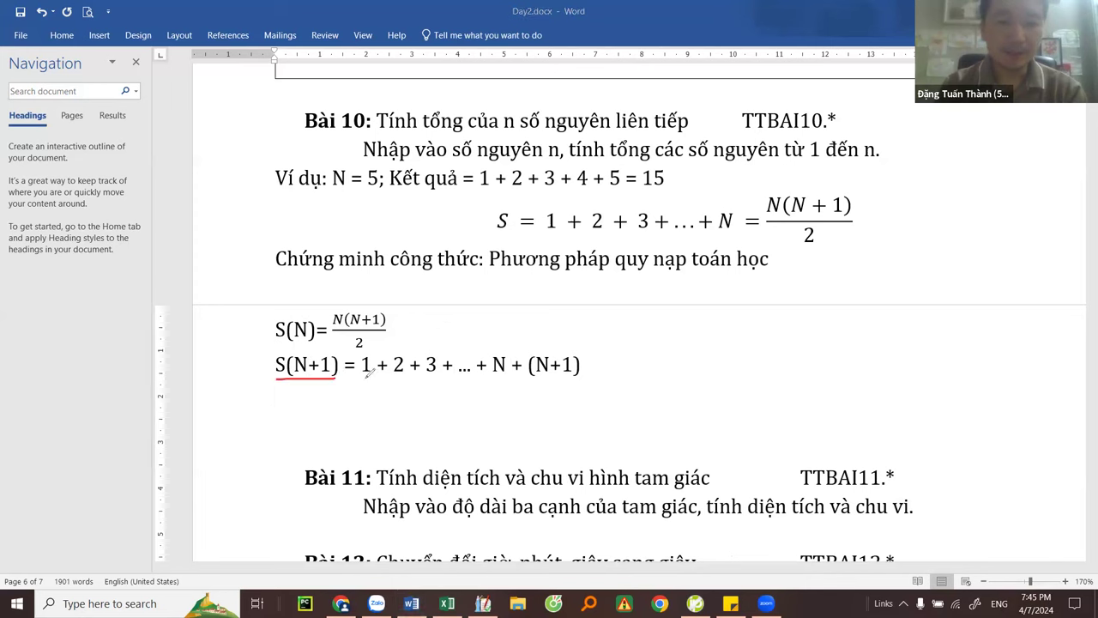
Step: Underline 1 + 2 + 3 + ... + N and (N+1) in red and handwrite S(N) beneath the sum
left_click_drag(374, 378, 581, 377)
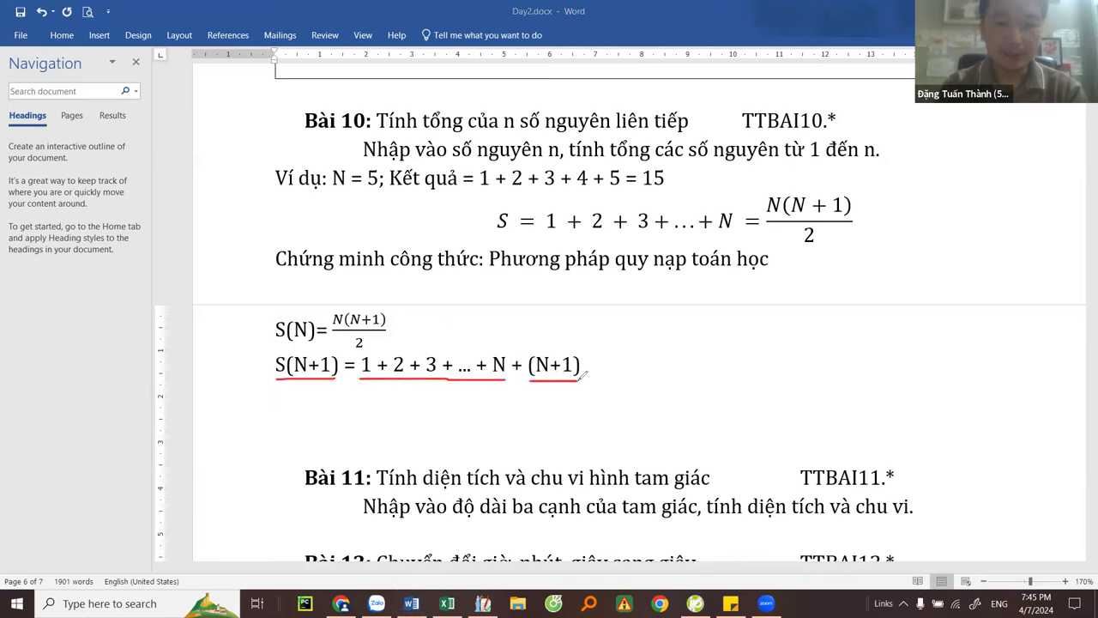
mouse_move(409, 398)
left_mouse_down()
mouse_move(412, 411)
mouse_move(428, 410)
mouse_move(463, 385)
mouse_move(471, 415)
left_mouse_up()
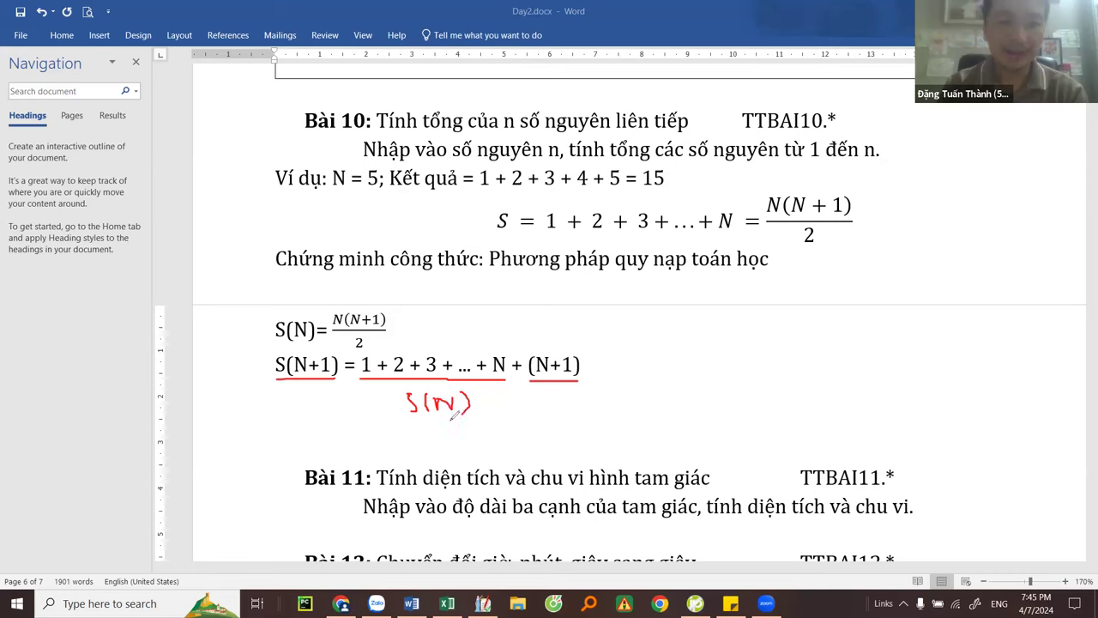
Step: Continue S(N+1) on a new line with = N(N+1)/2 + N + 1, reusing the S(N) fraction, and clear the red annotations
left_click(590, 365)
key("Return")
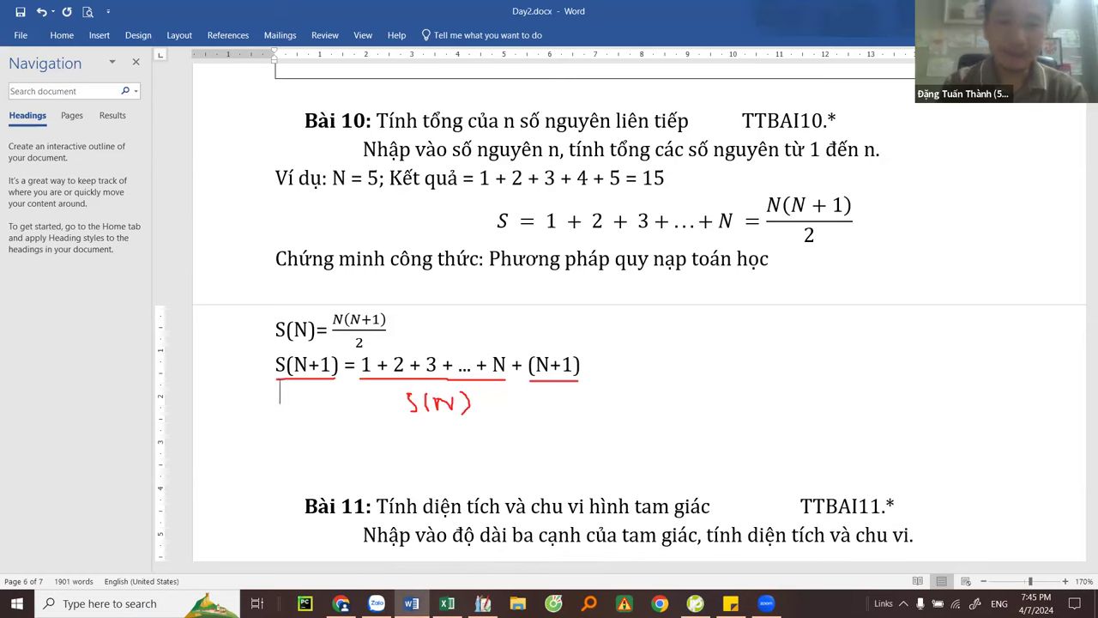
type("=")
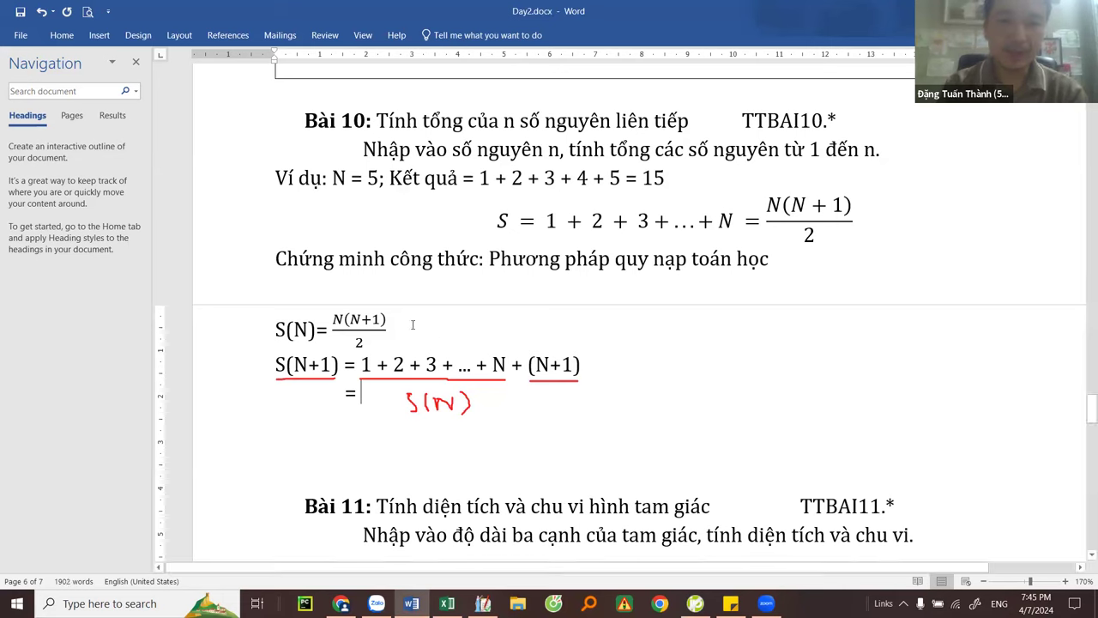
left_click(329, 319)
key("ctrl+c")
left_click(377, 394)
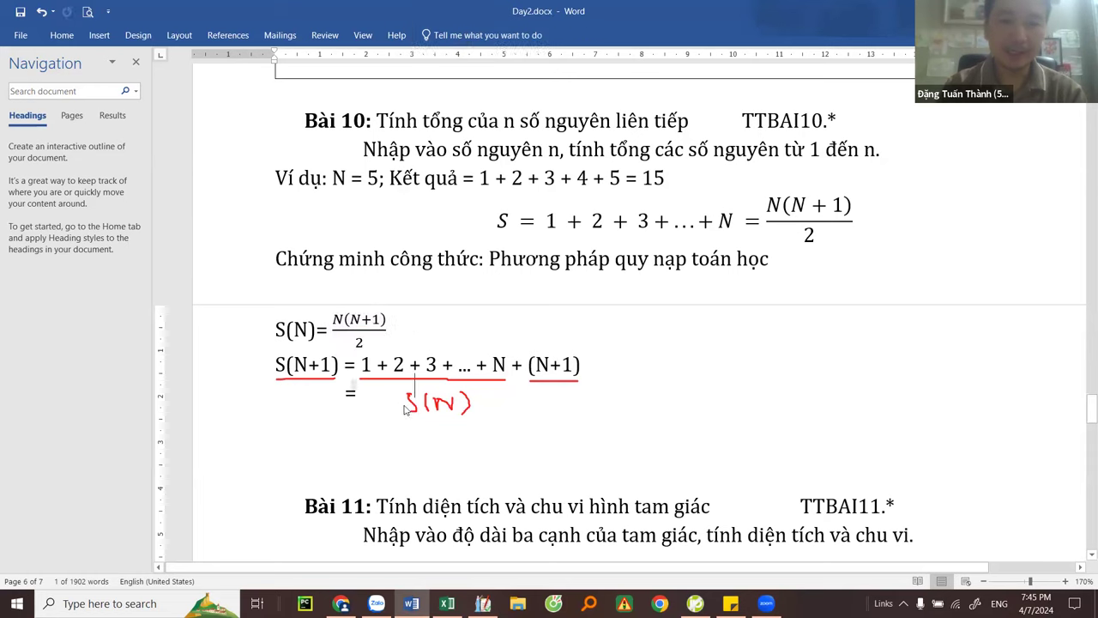
key("ctrl+v")
type("+ ")
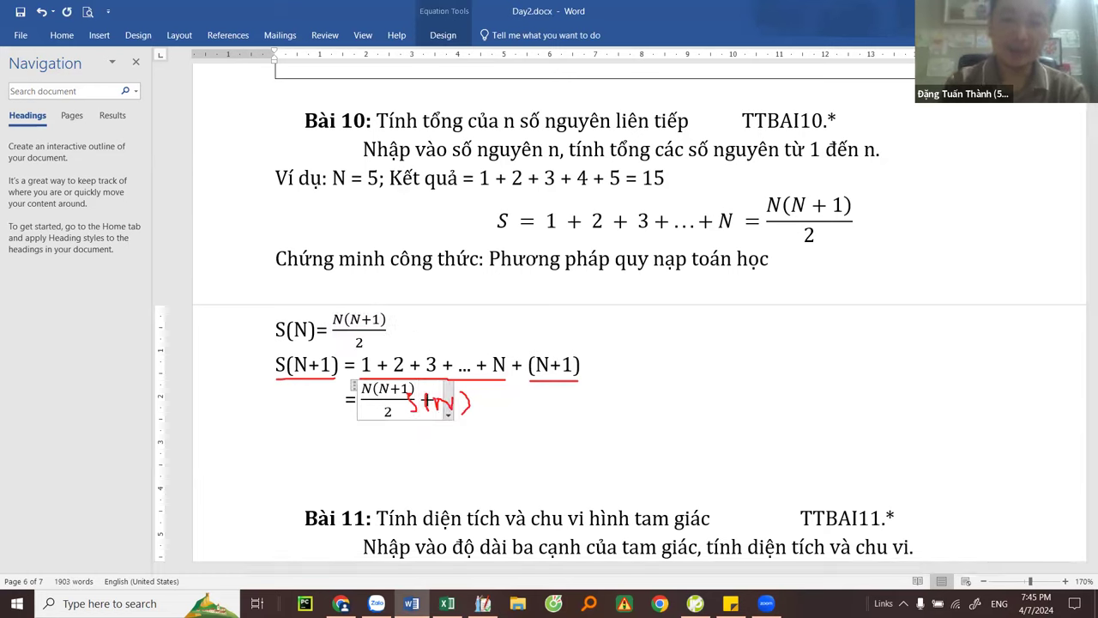
type("N + 1")
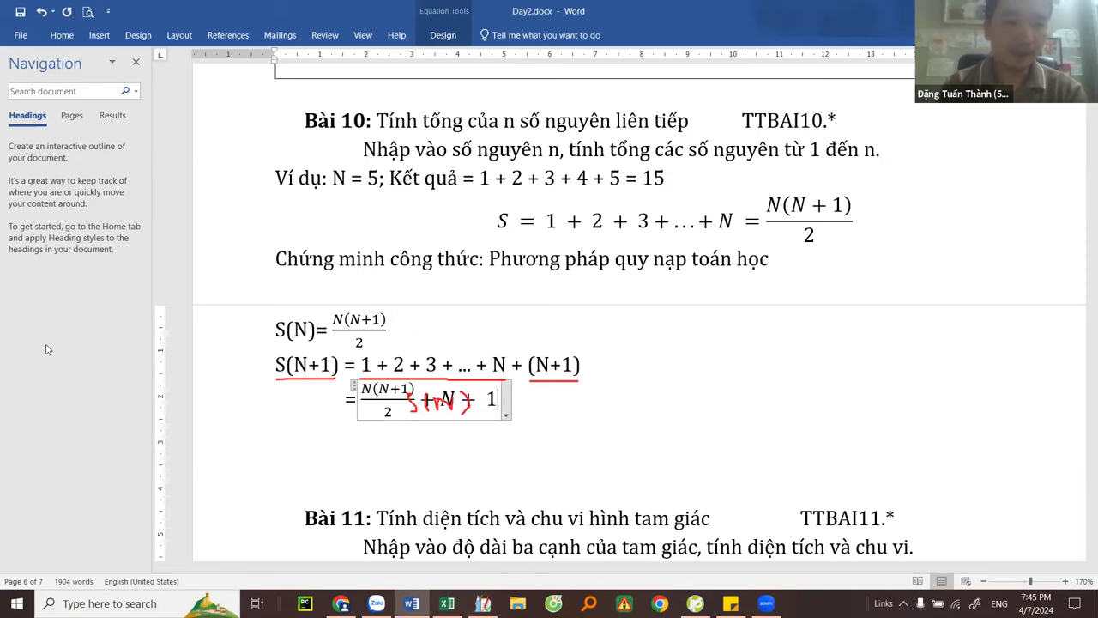
key("Escape")
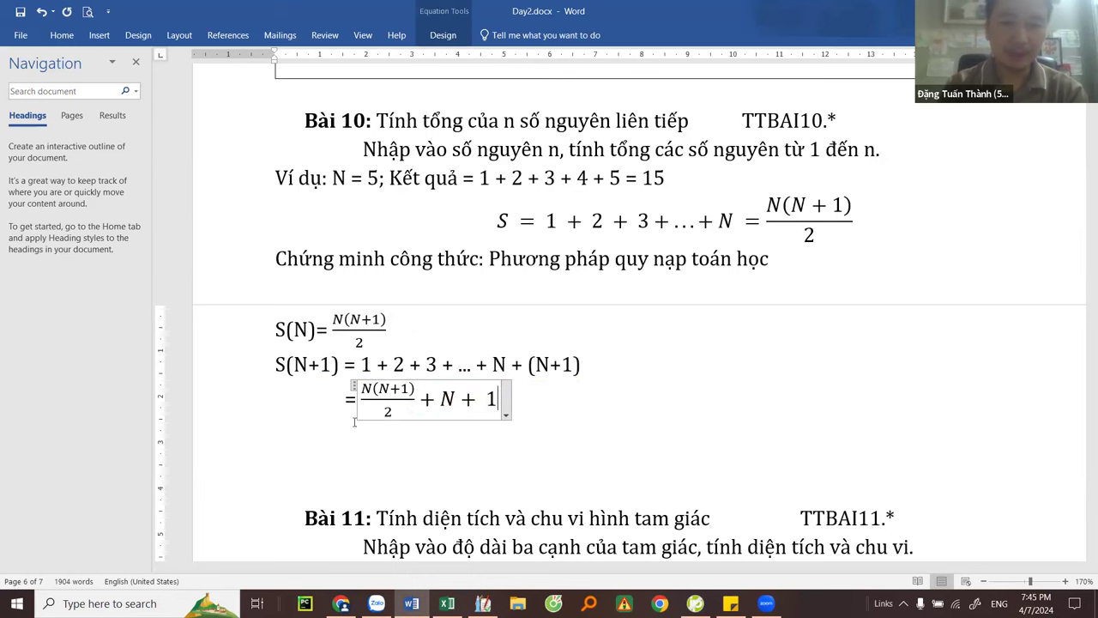
Step: Extend the S(N+1) derivation line with = (N + 1)(N + 2)/2
type("= ")
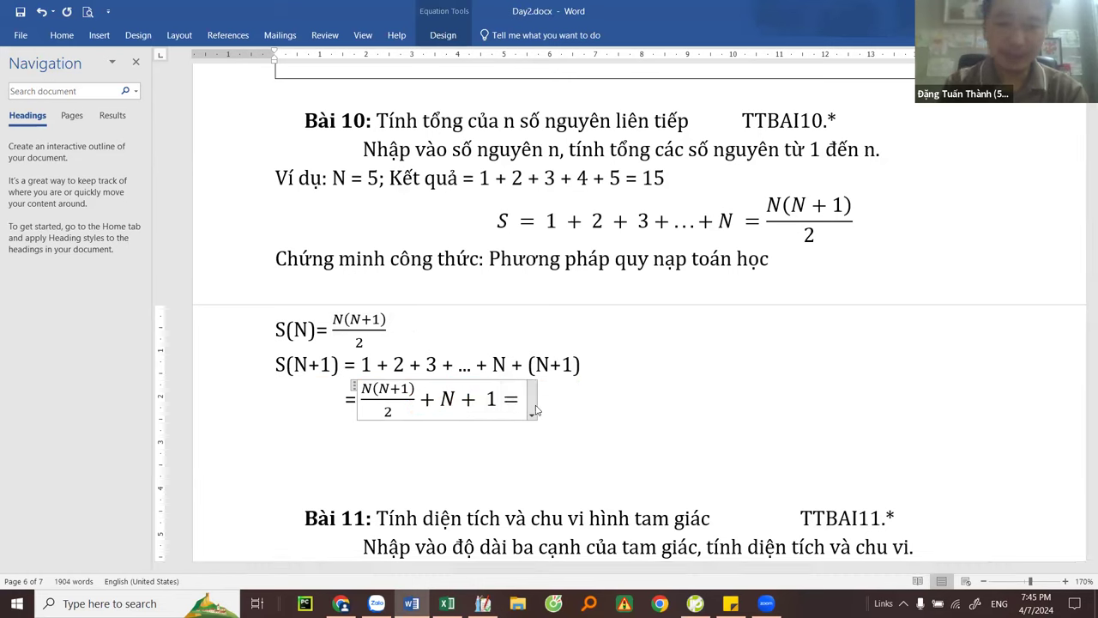
type("N(N")
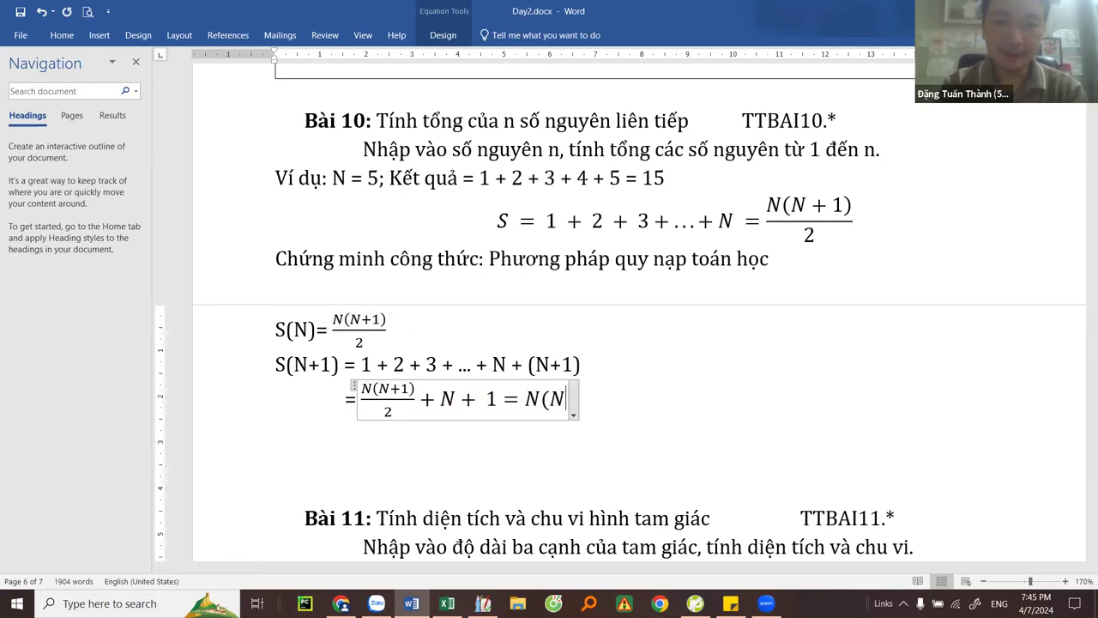
key("BackSpace")
key("BackSpace")
type("+1)")
key("Left")
key("Left")
key("Left")
key("Left")
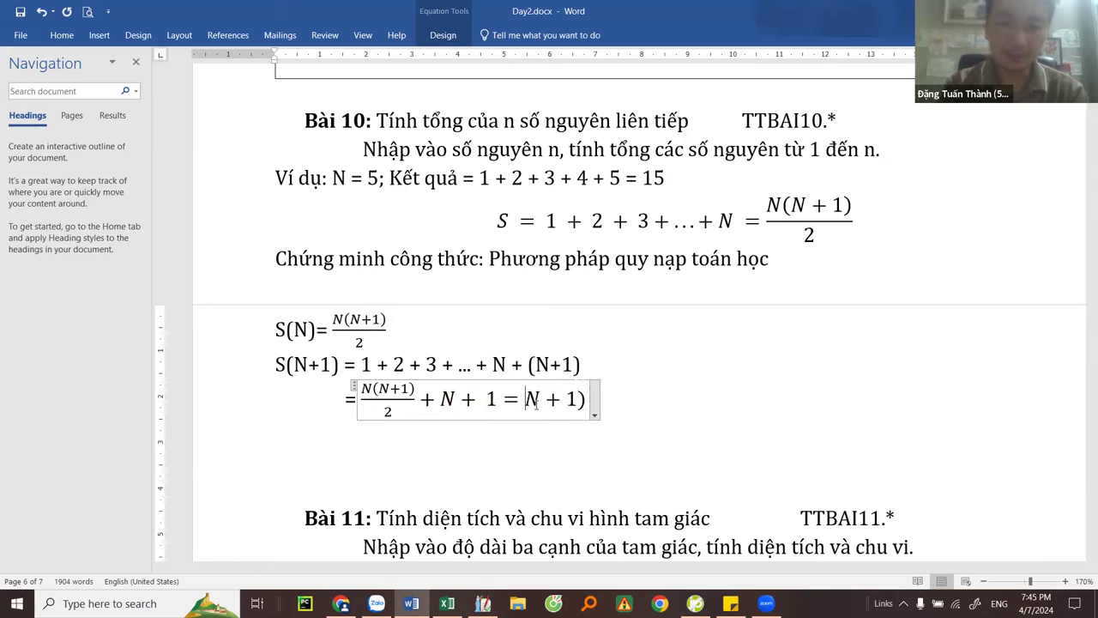
type("(")
key("Right")
key("Right")
key("Right")
key("Right")
key("Right")
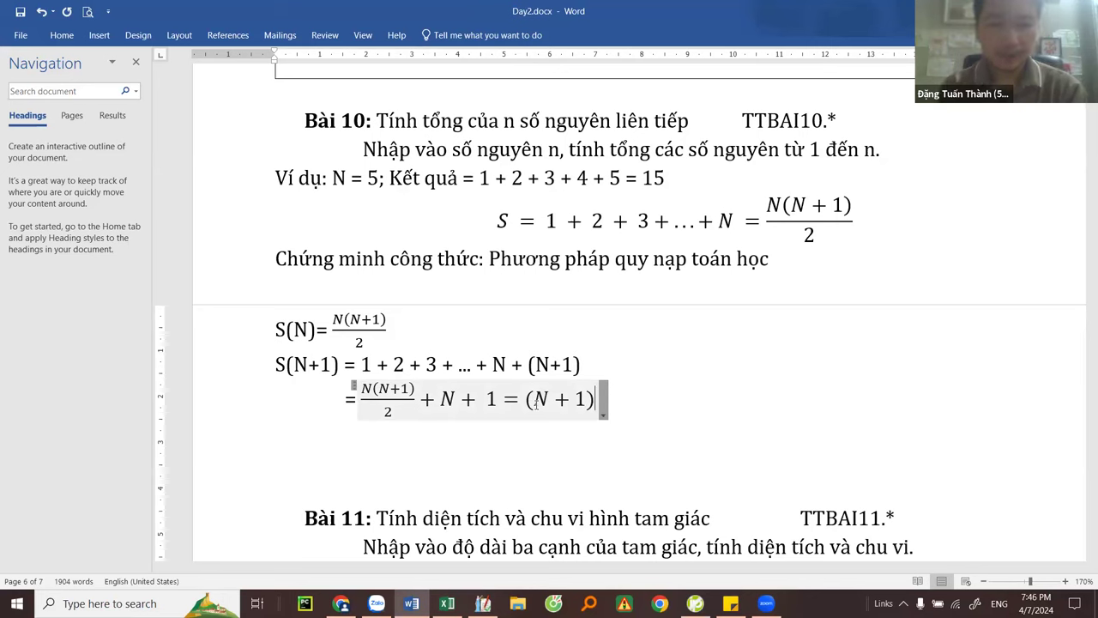
type("(N + 2)/2")
Step: Convert the whole expression after the first equals sign of the last derivation line into a single equation
left_click(549, 398)
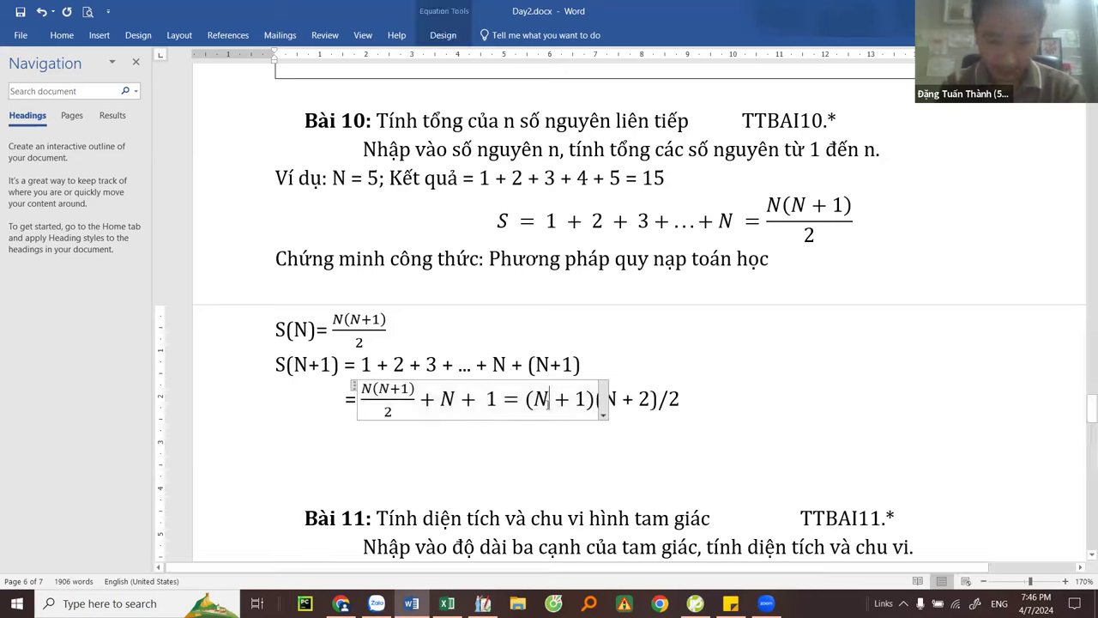
left_click_drag(362, 396, 840, 404)
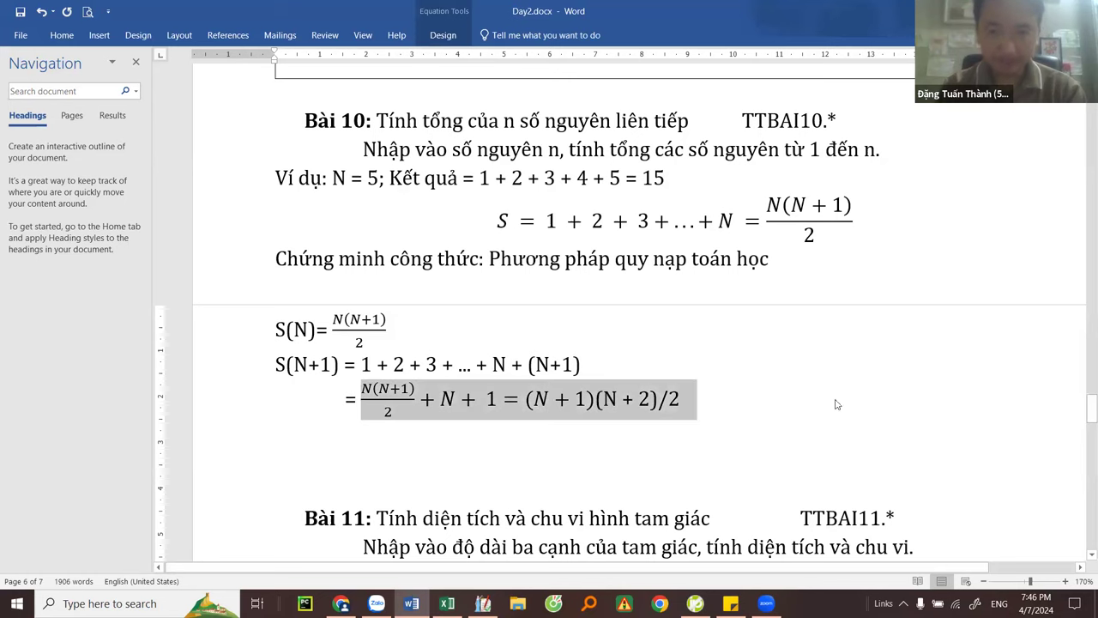
left_click(99, 36)
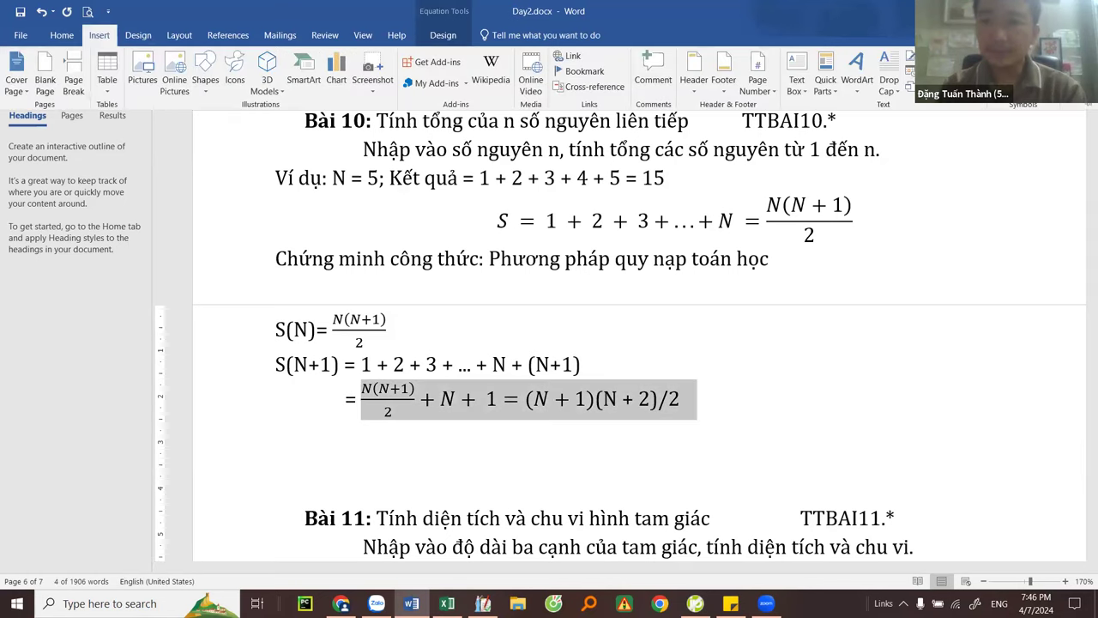
left_click(995, 73)
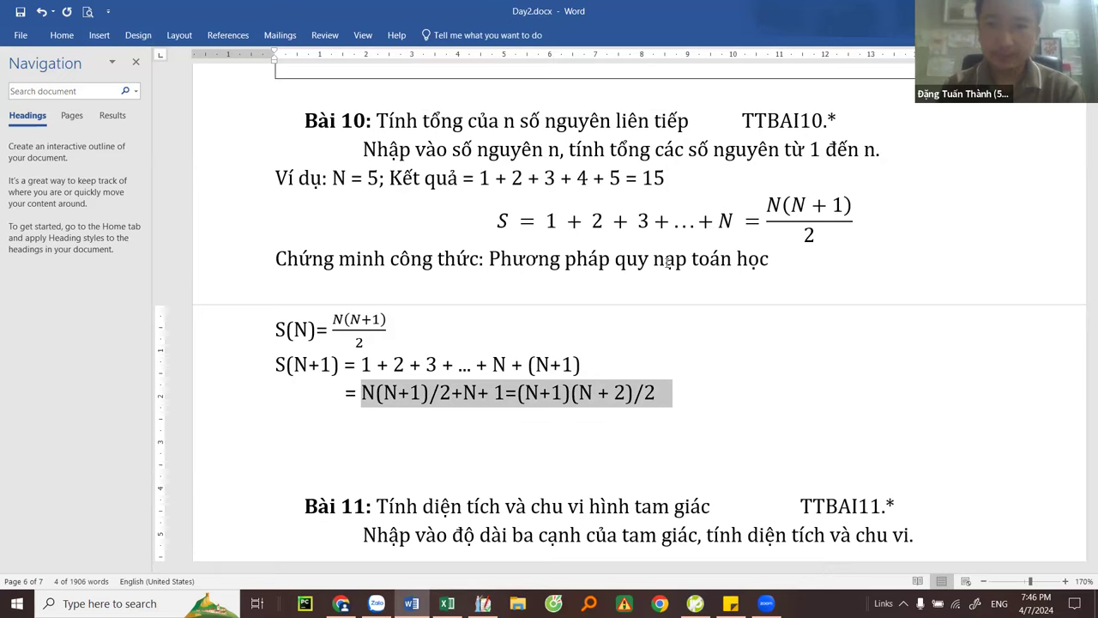
left_click(98, 35)
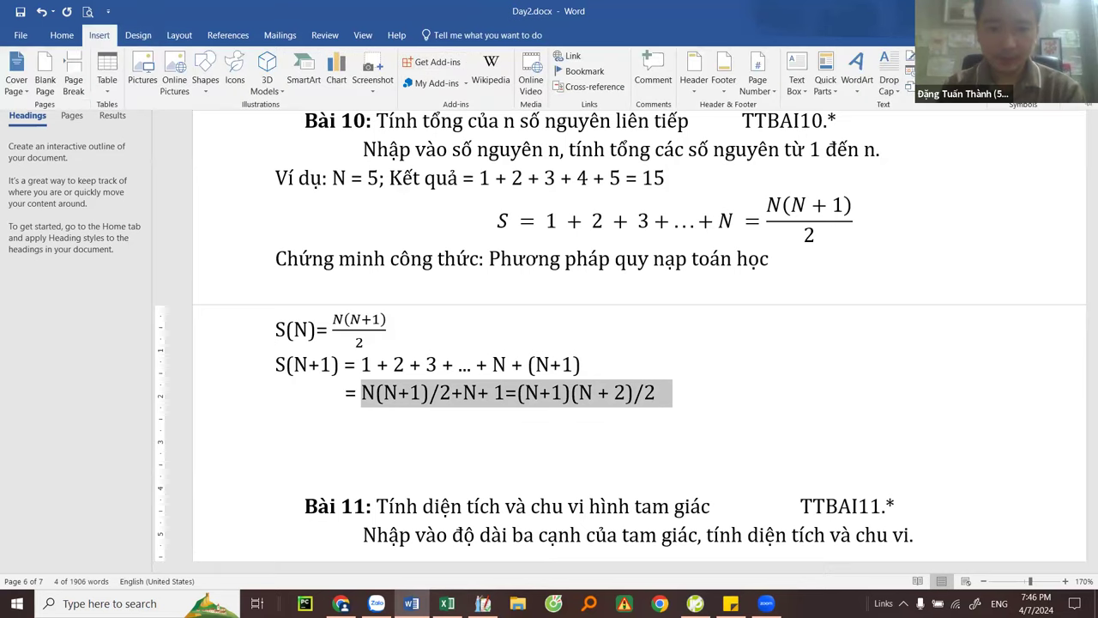
left_click(995, 72)
Step: Turn (N+1)(N + 2)/2 and N(N+1)/2 in the last derivation line into stacked fractions
left_click(750, 393)
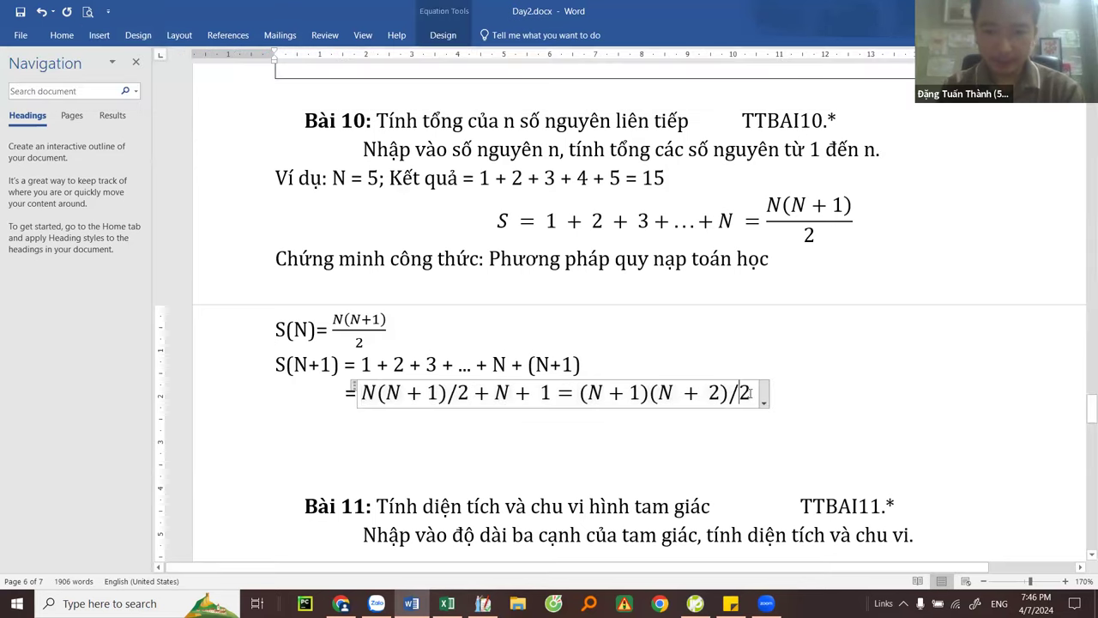
key("space")
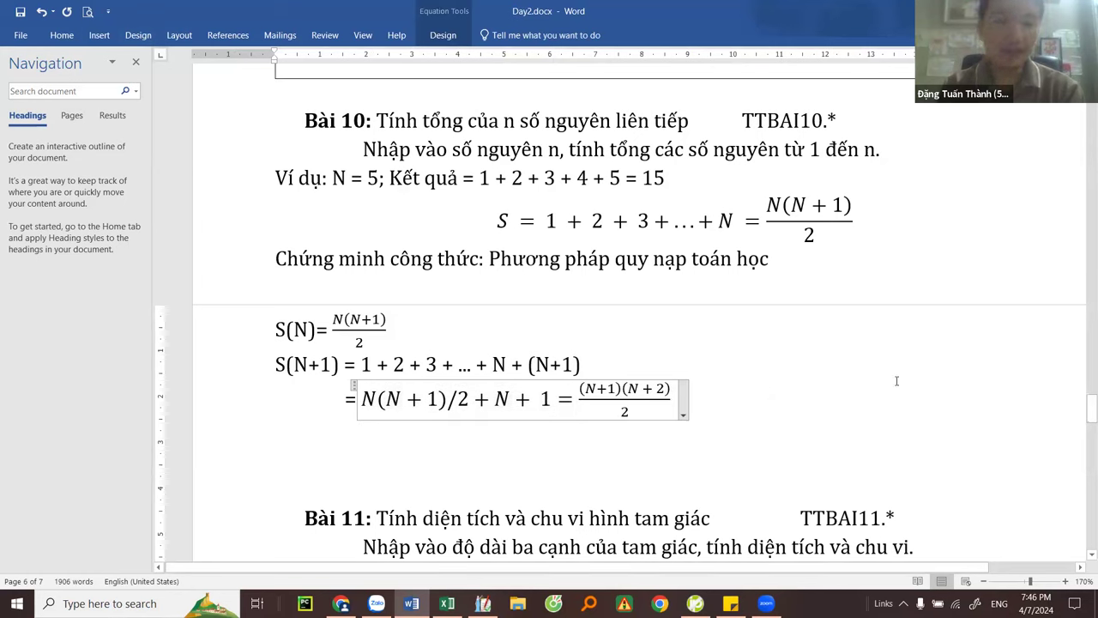
left_click(469, 400)
key("space")
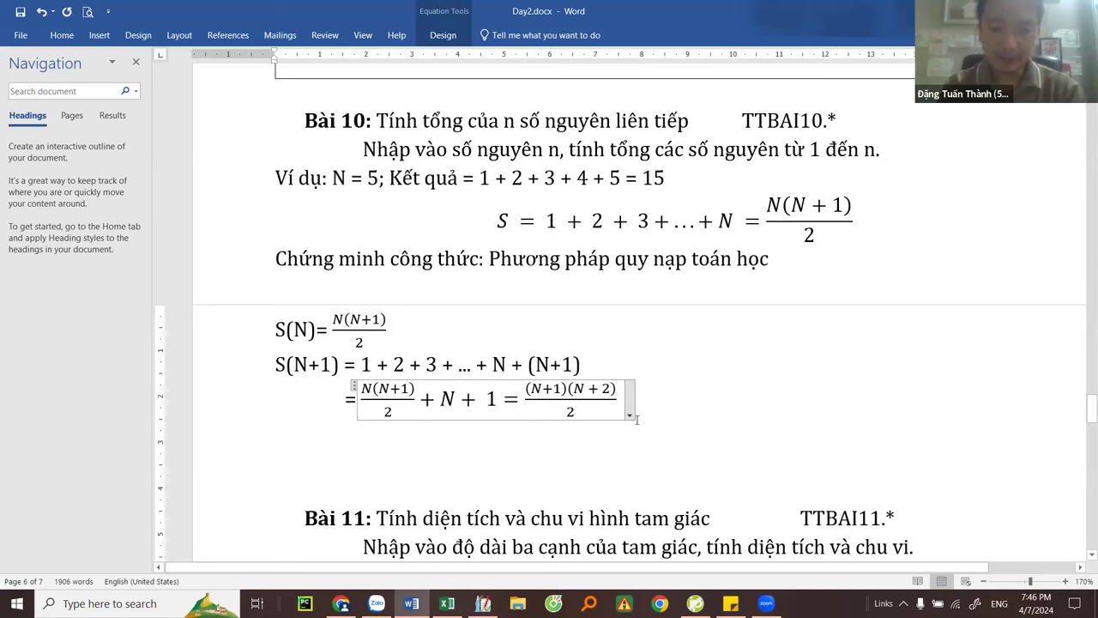
Step: Extend the last derivation line with an equals sign and the stacked fraction (N+1)((N + 1) over 2
type("=")
key("shift+Left")
key("shift+Left")
key("shift+Right")
key("ctrl+c")
key("End")
key("ctrl+v")
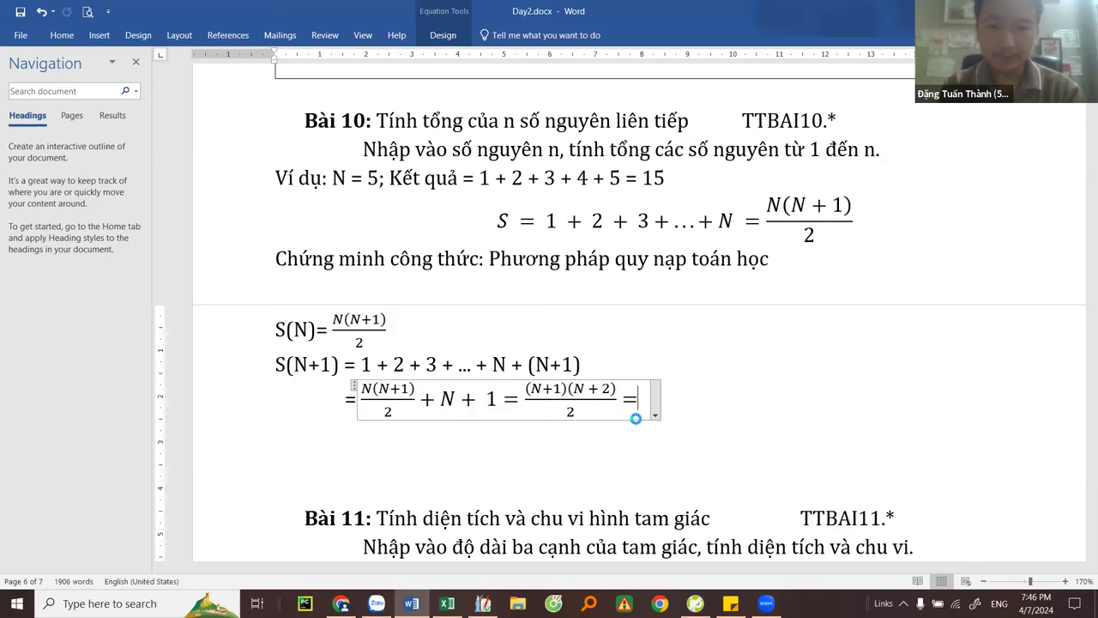
double_click(725, 390)
type("1)(N + 1)/2")
left_click(725, 388)
type("(N+1)((N + 1)/2")
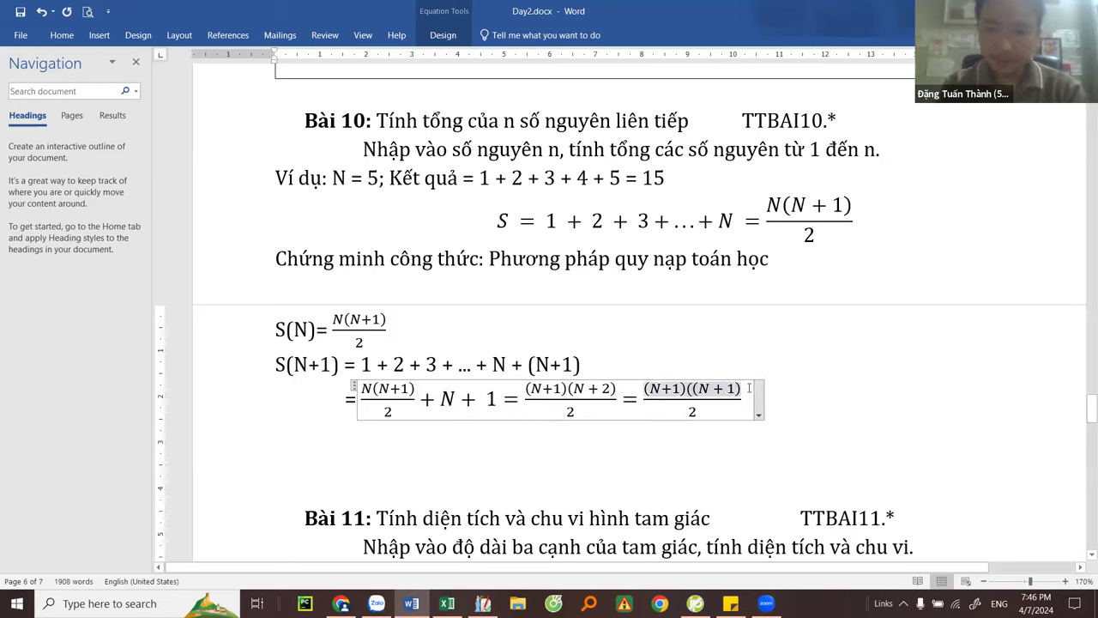
Step: Complete the numerator of the last fraction by adding +1) so it reads (N+1)((N + 1)+1)
left_click(747, 388)
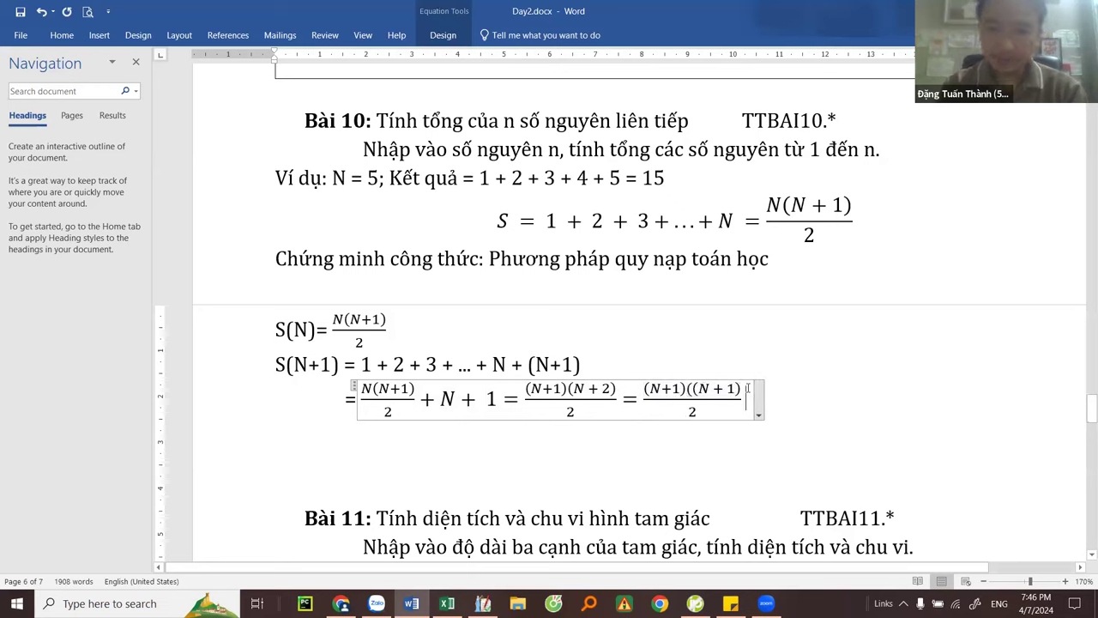
key("Left")
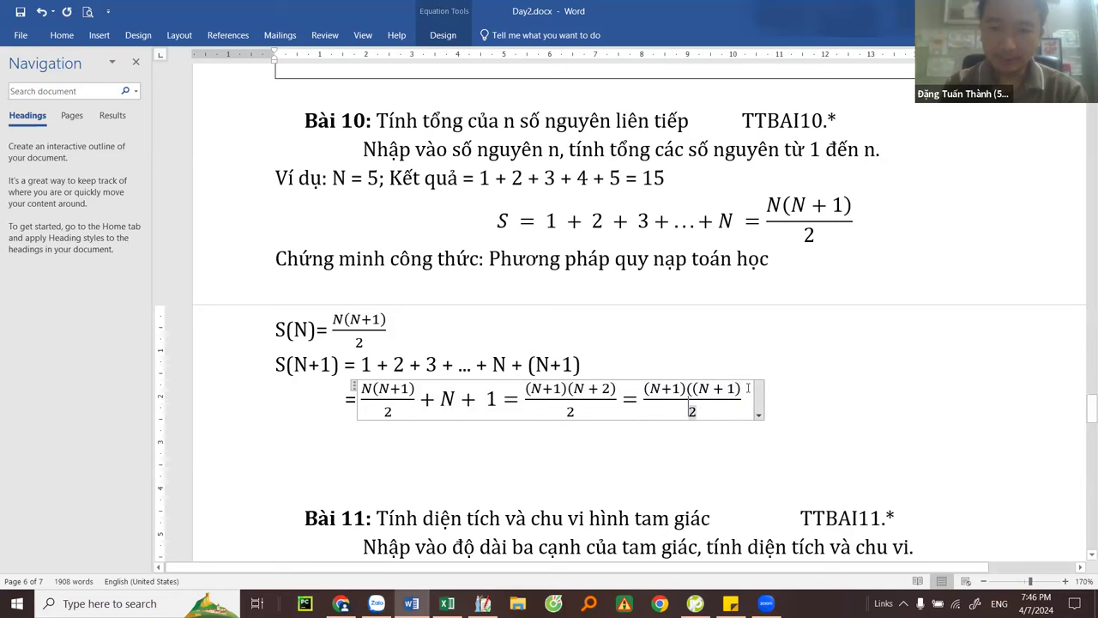
key("Right")
key("Right")
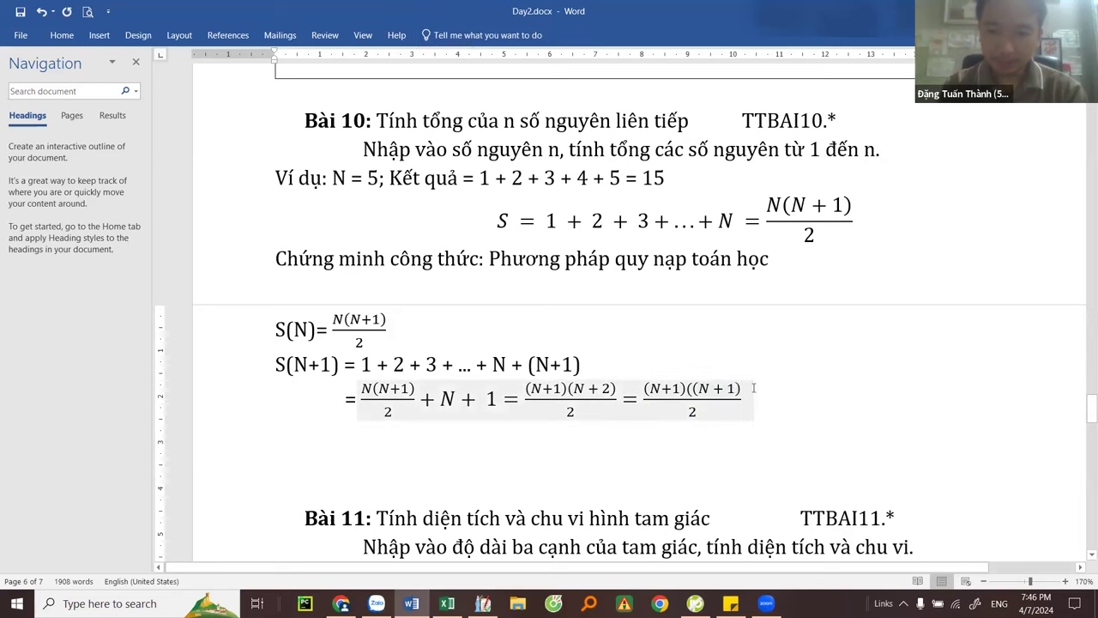
left_click(753, 388)
type("+1")
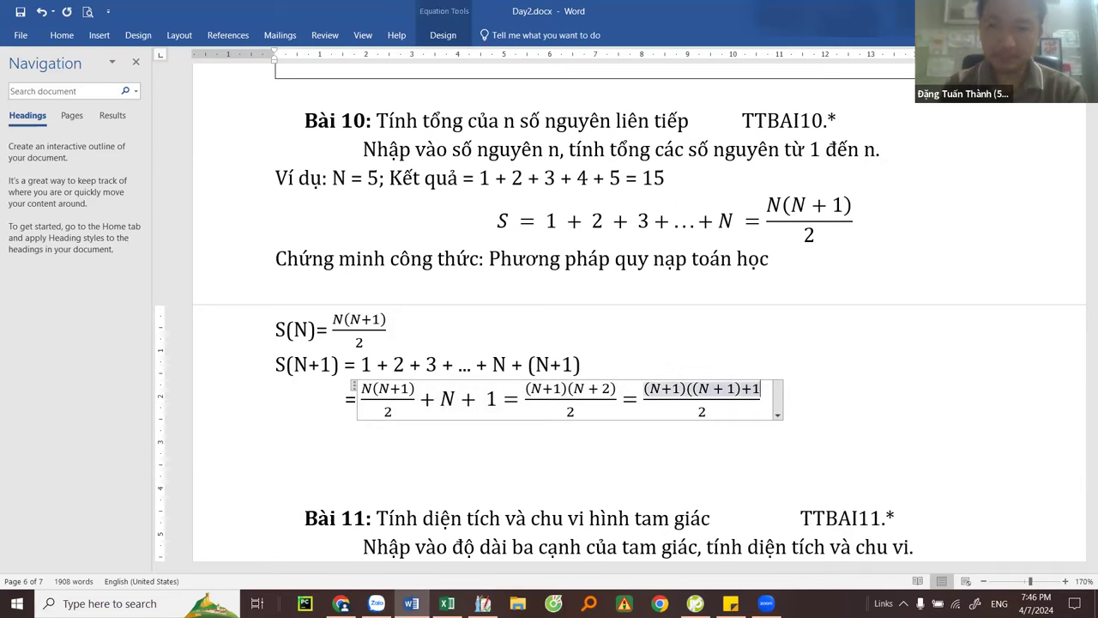
type(")")
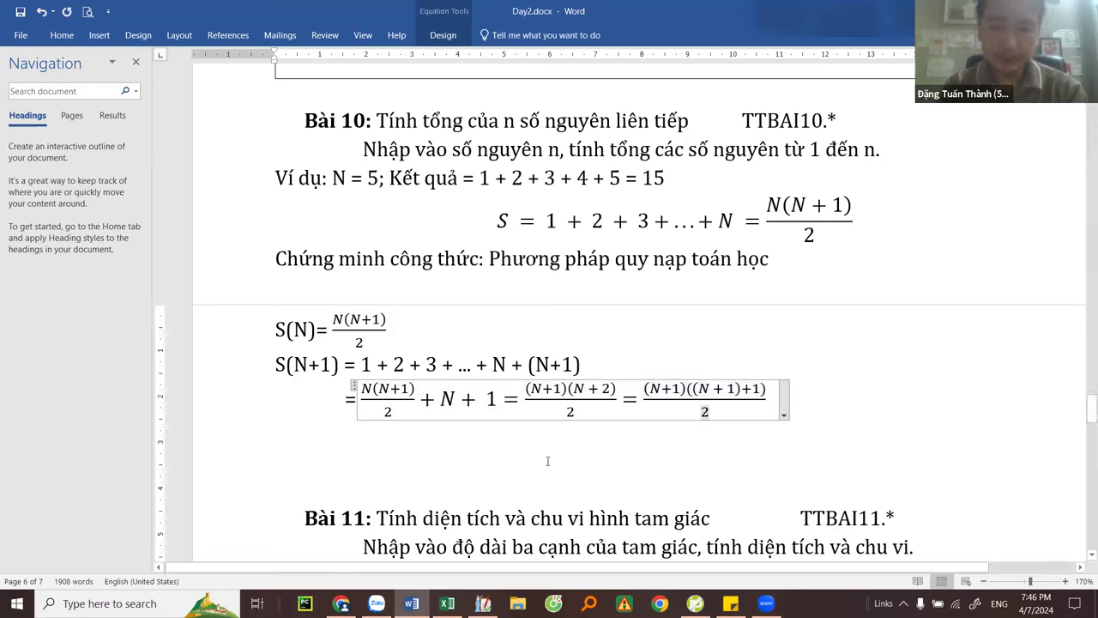
Step: Write "Đặt K = N+1 ta có" on the line below the S(N+1) derivation
left_click(527, 455)
type("T")
key("BackSpace")
type("Đặt K = N+1")
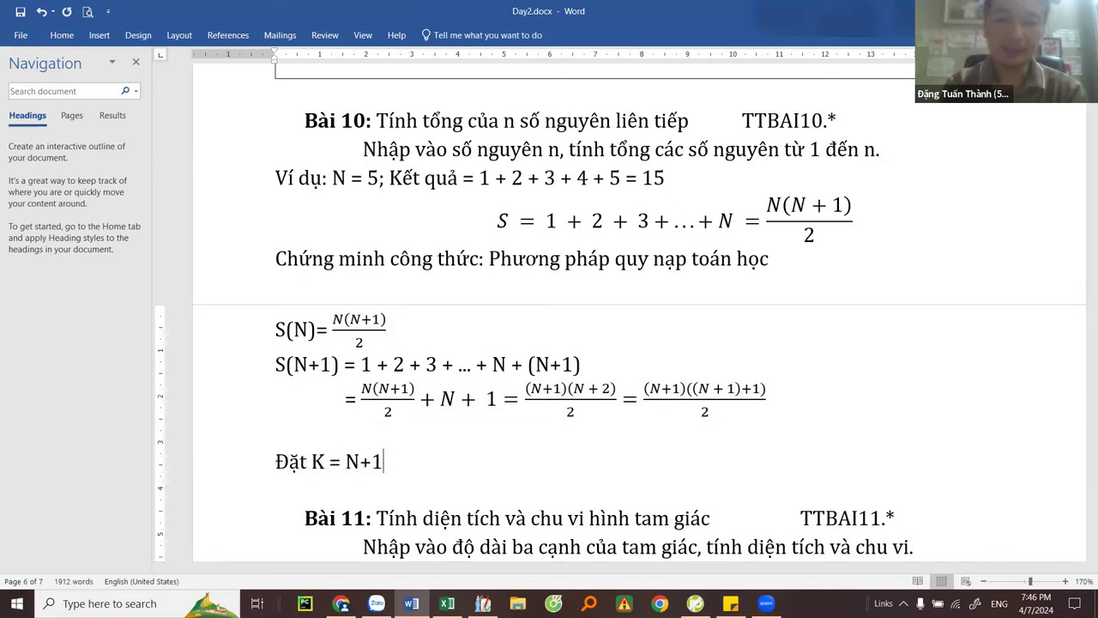
scroll(310, 439, "down", 2)
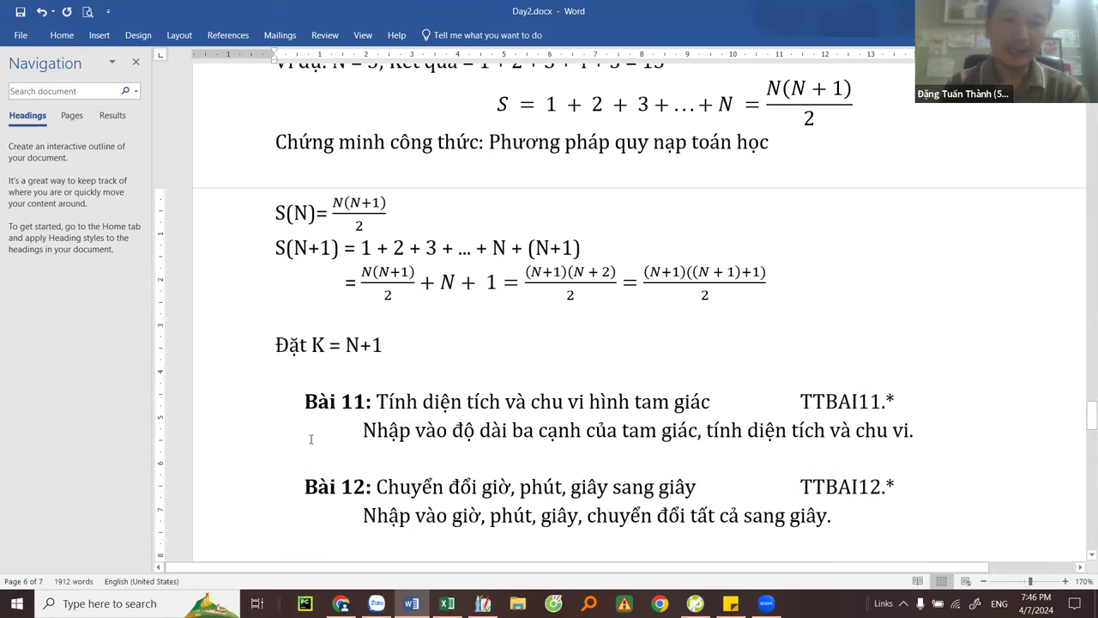
key("Return")
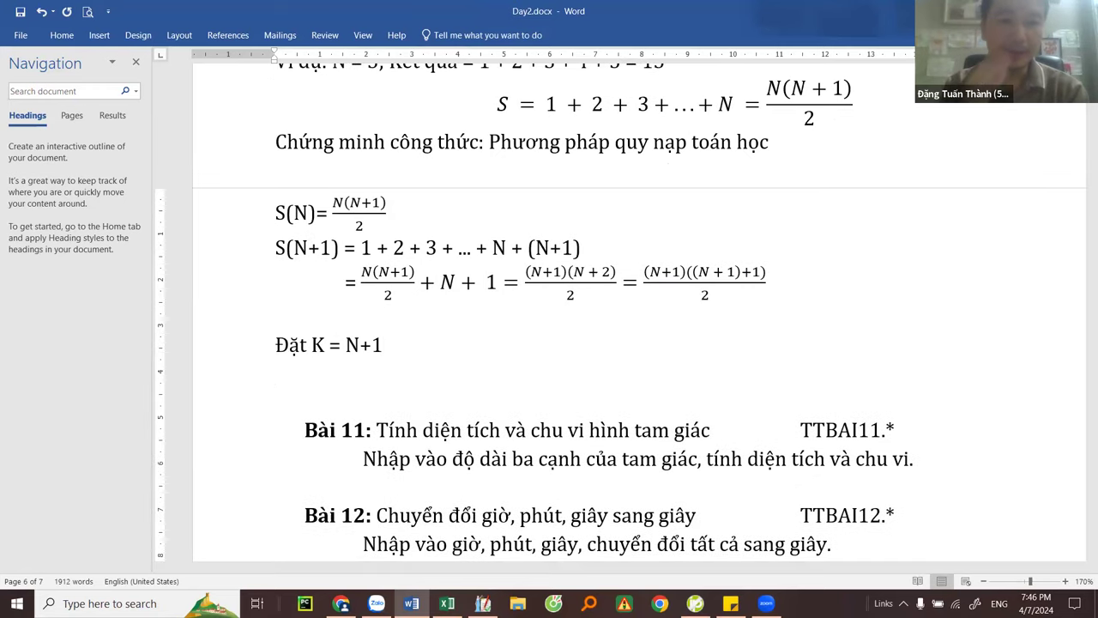
key("BackSpace")
type("ta có")
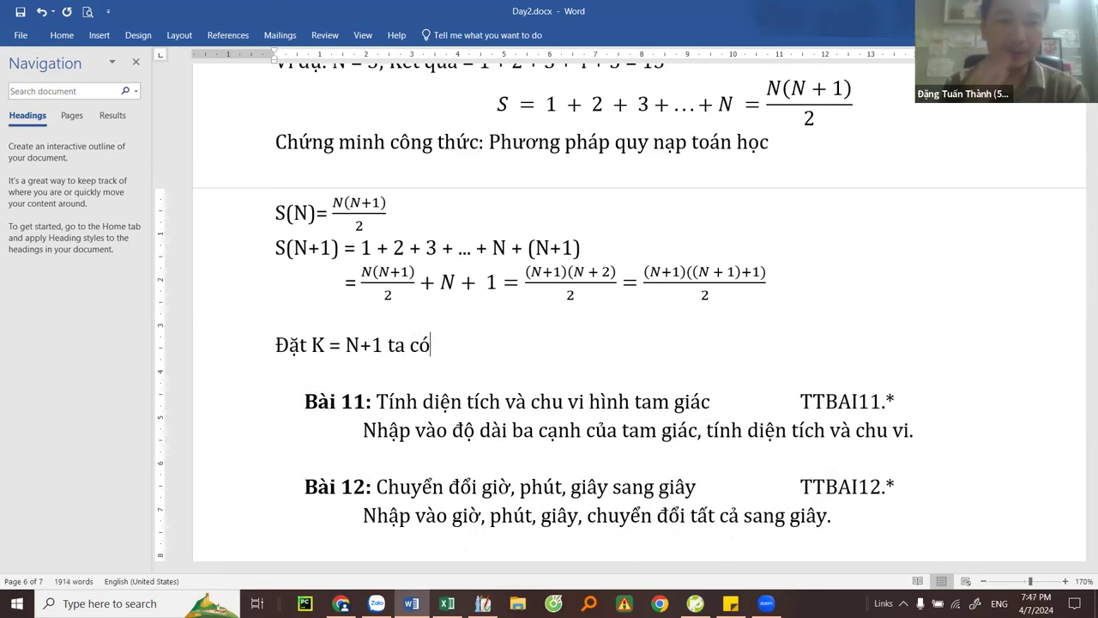
Step: Add a new line reading S(K) = K(K+1)/2; under "Đặt K = N+1 ta có"
key("Return")
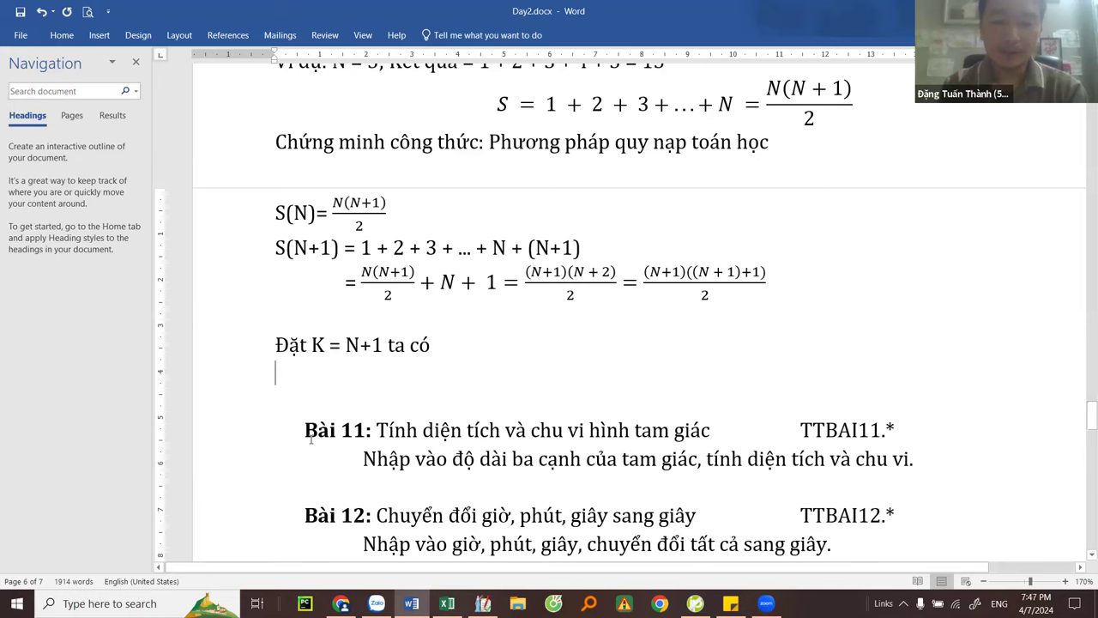
type("S(K) = ")
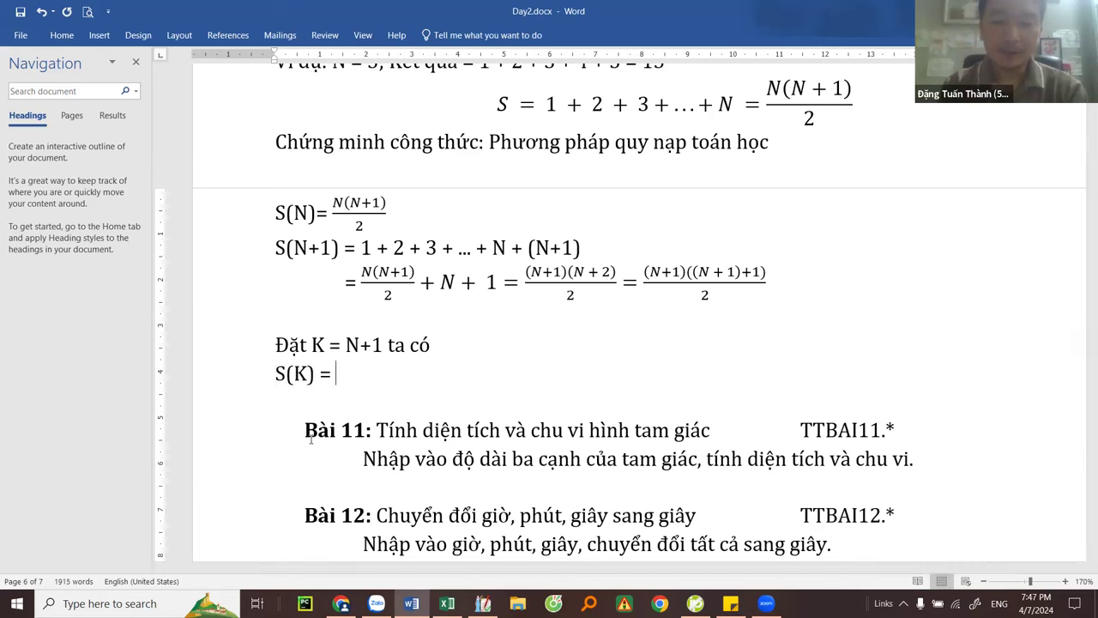
type("K(")
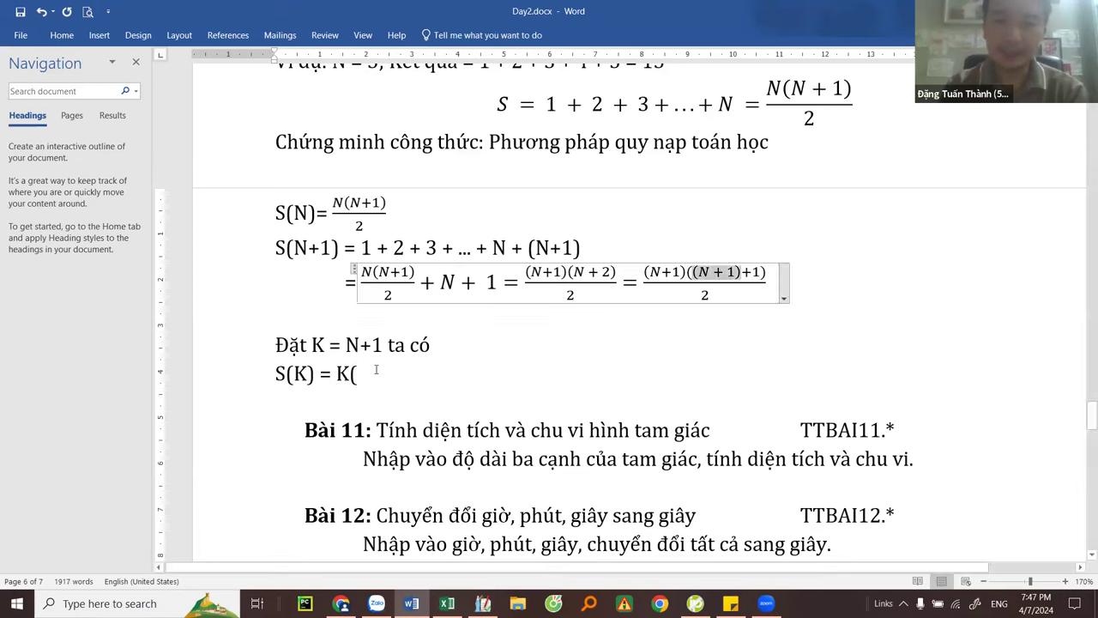
type("K+")
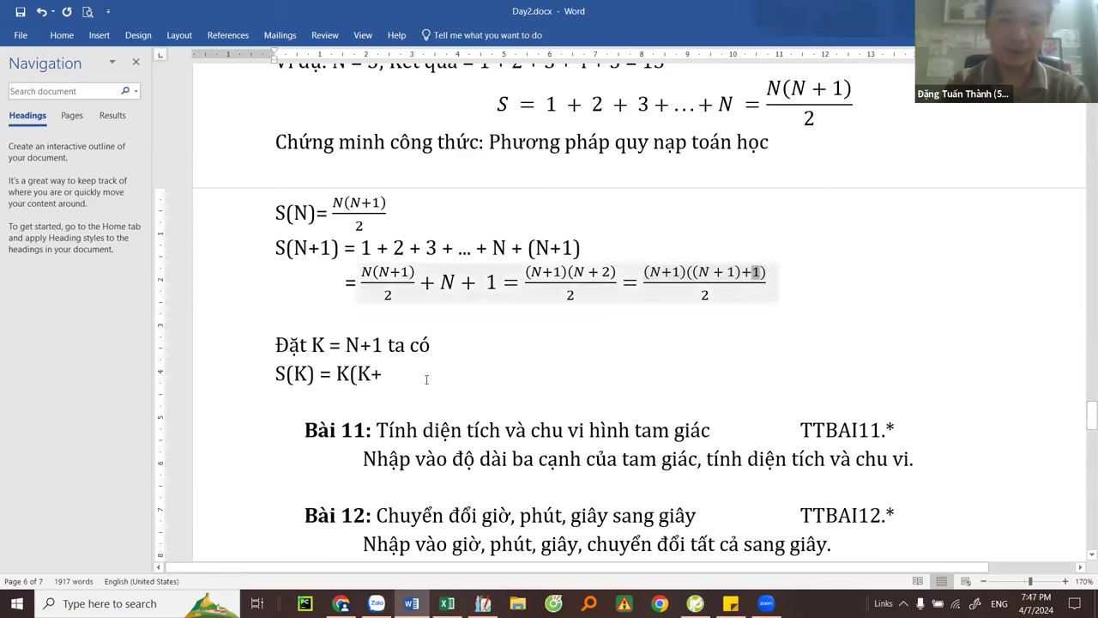
type("1)/2")
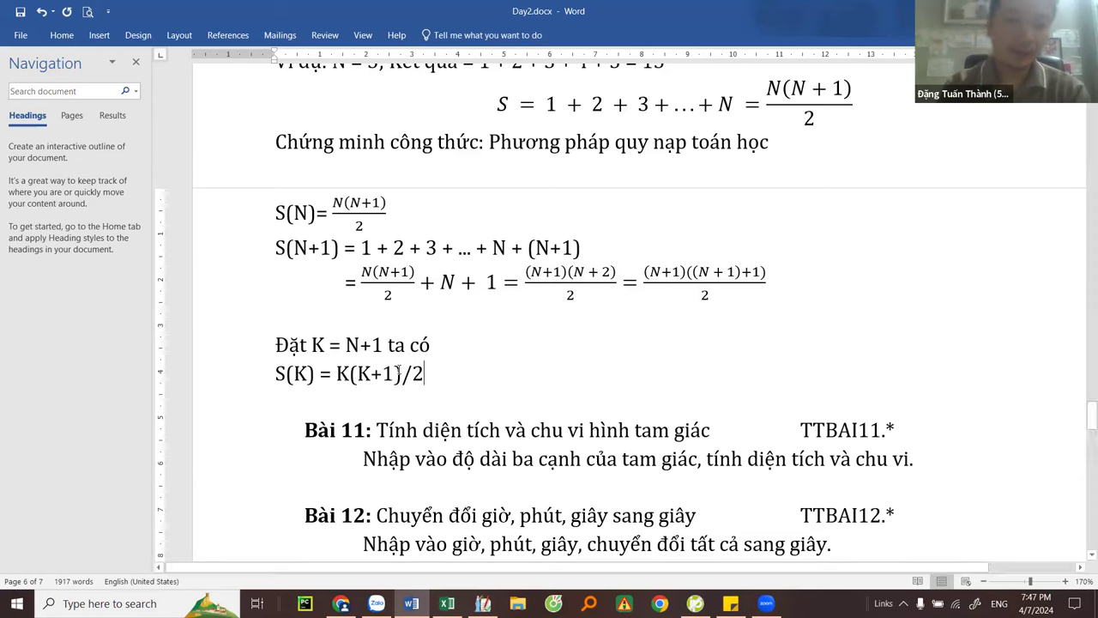
type(";")
Step: Convert the S(K) line into an equation with a stacked fraction and add "(đpcm)" after it
key("Return")
key("shift+Up")
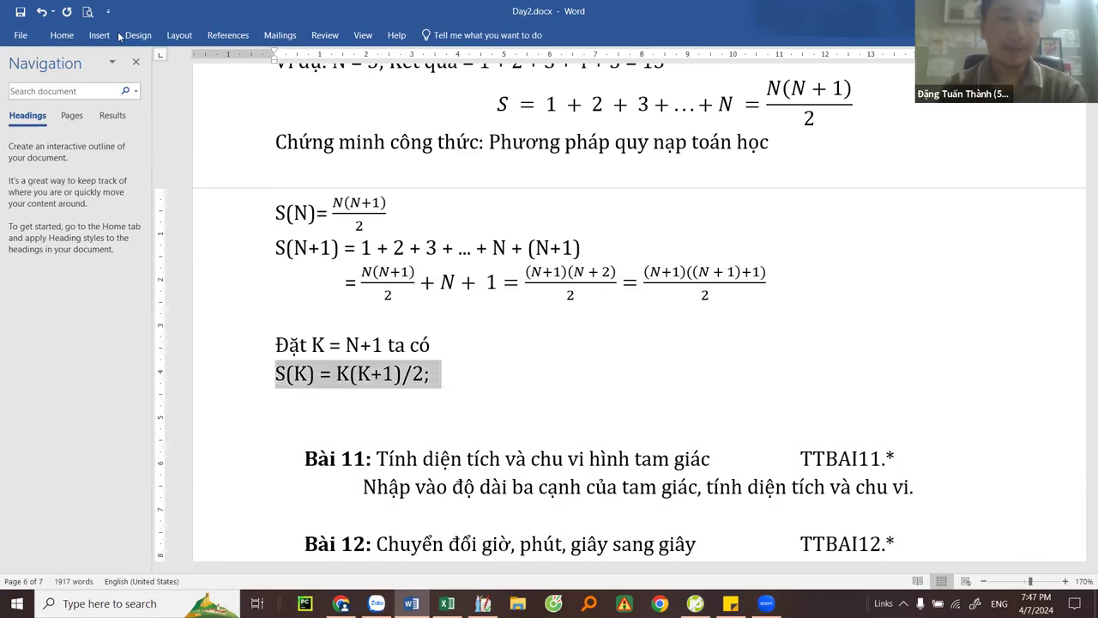
left_click(99, 35)
key("alt+equal")
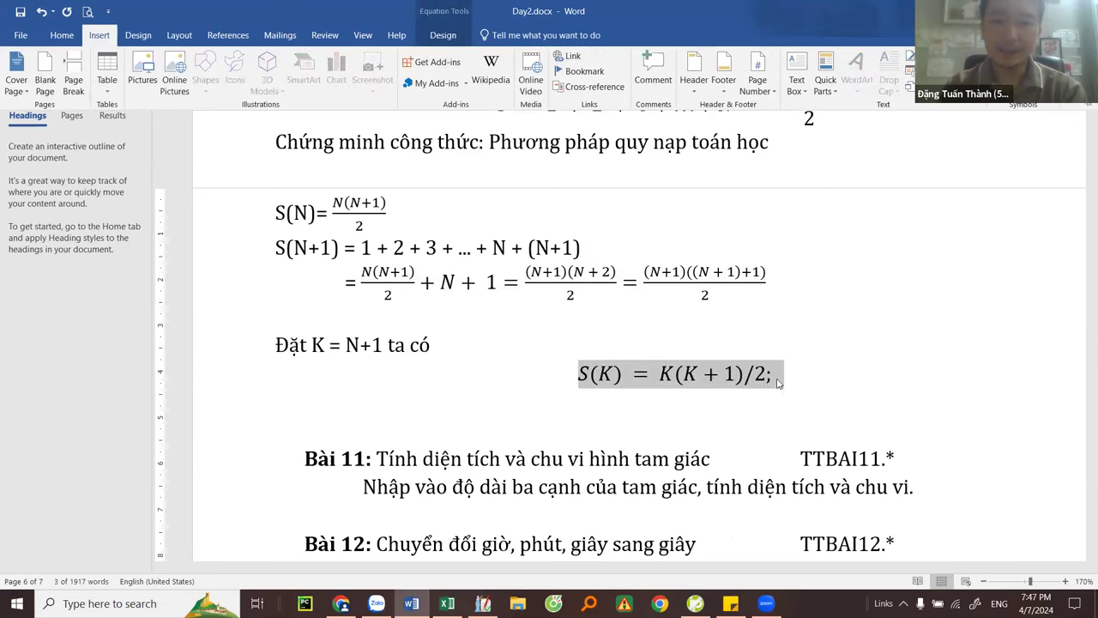
left_click(769, 378)
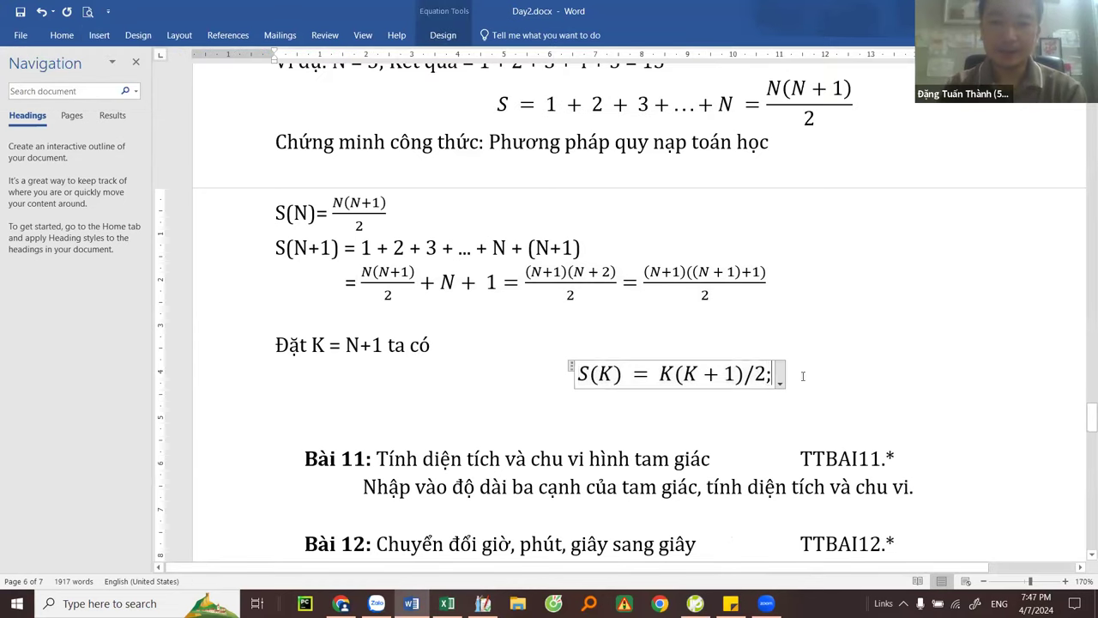
key("Right")
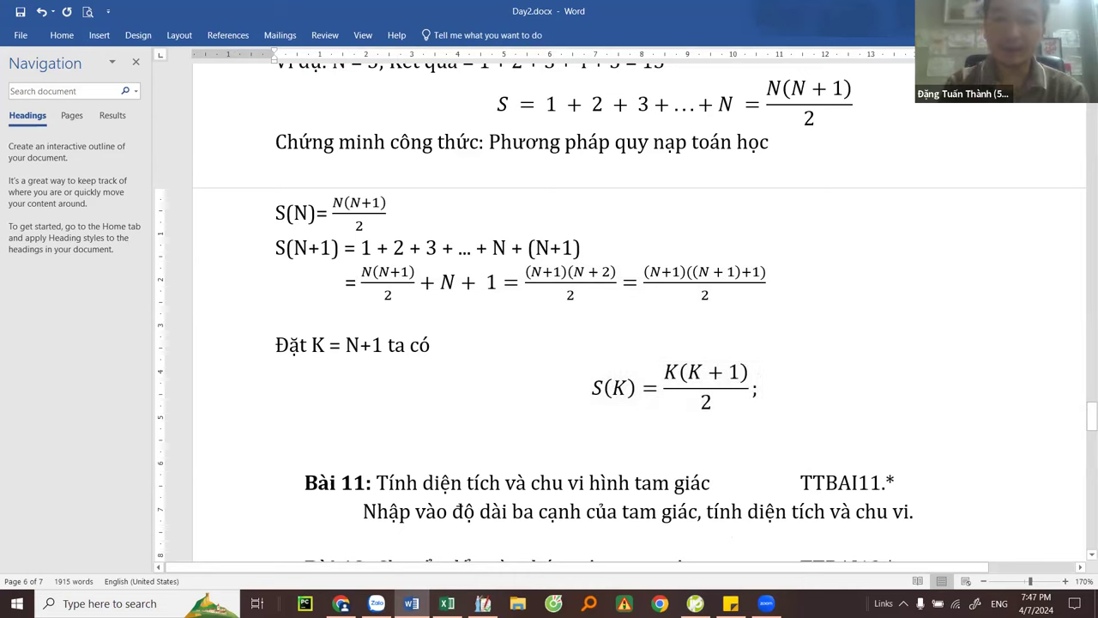
type("(đpcm)")
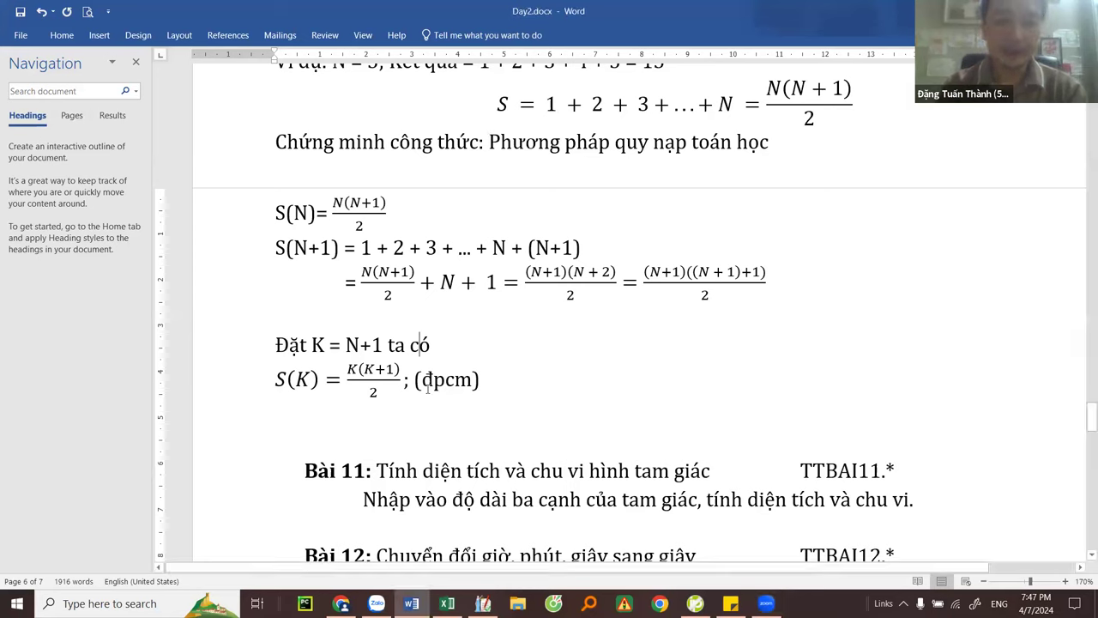
left_click_drag(421, 380, 494, 383)
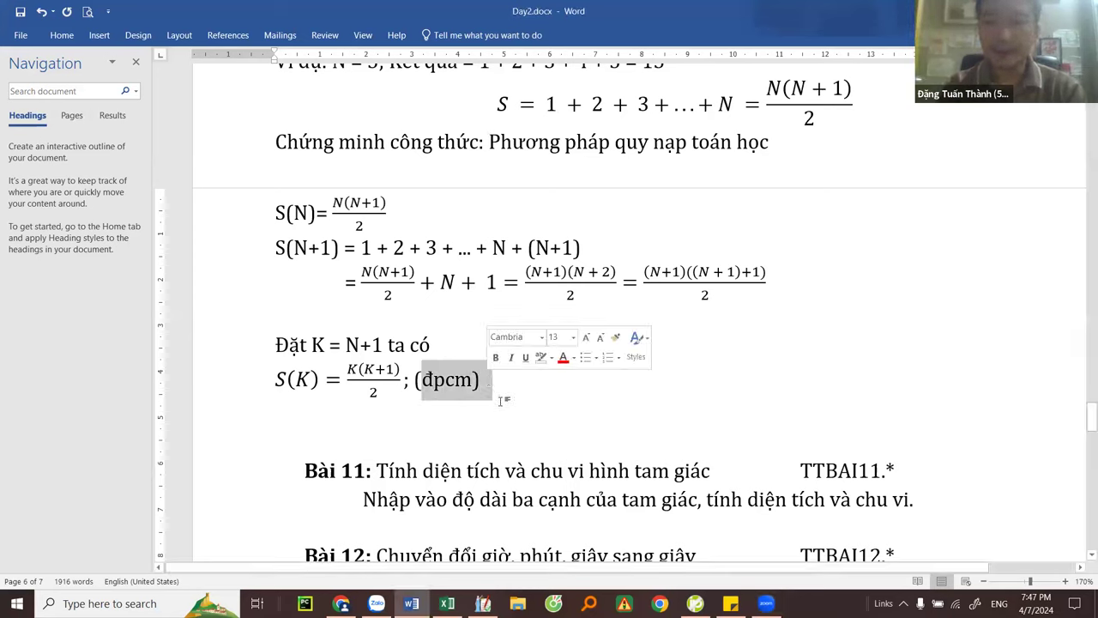
left_click(522, 375)
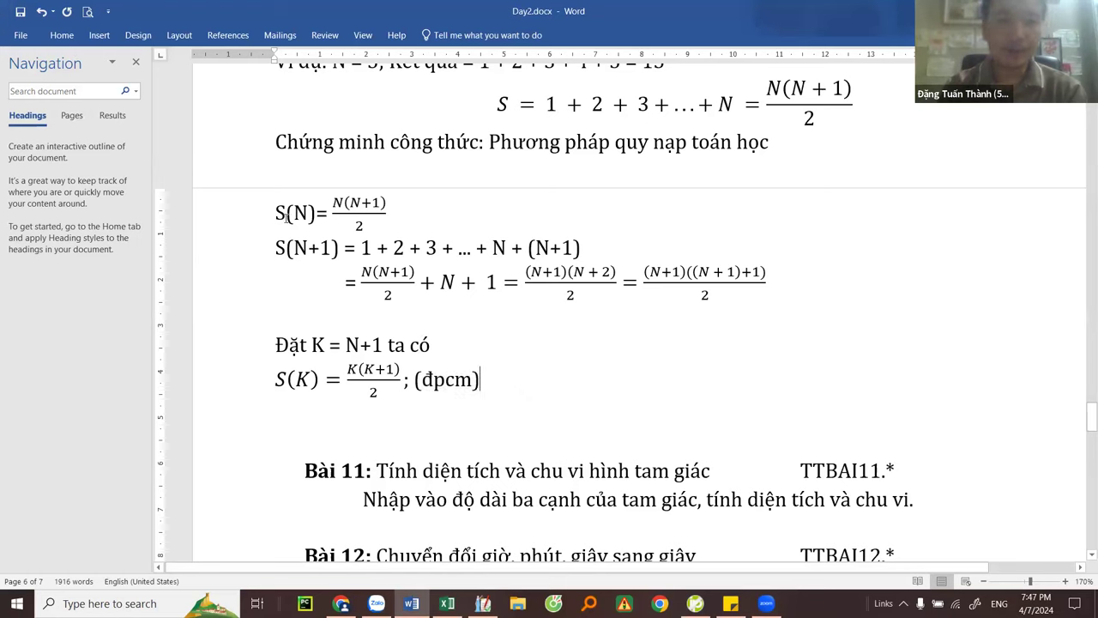
left_click(494, 371, "shift")
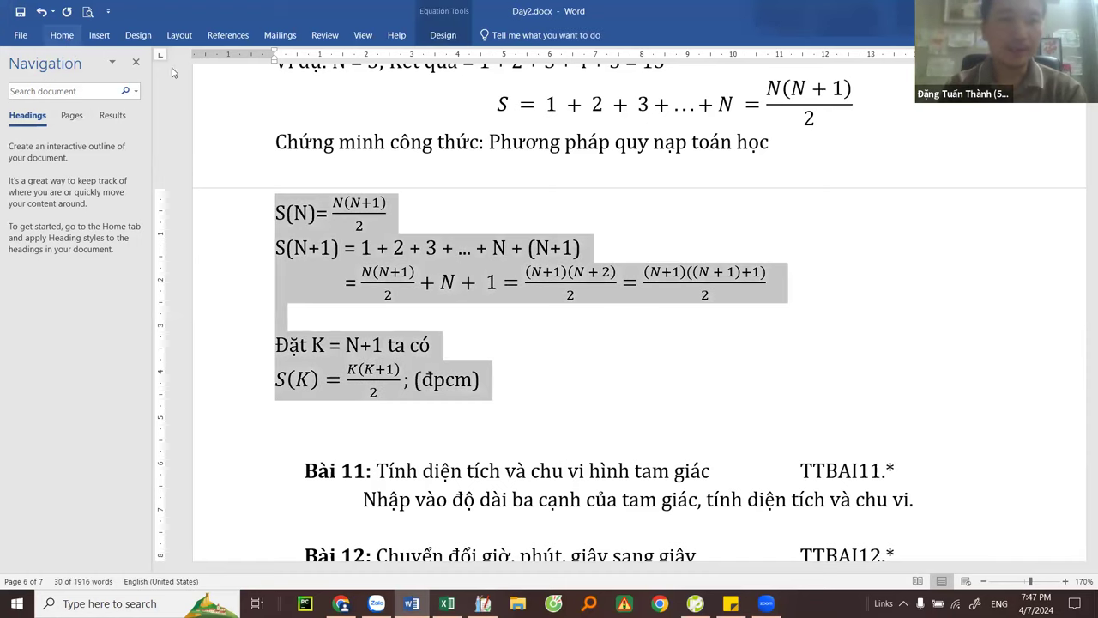
left_click(62, 35)
left_click(144, 63)
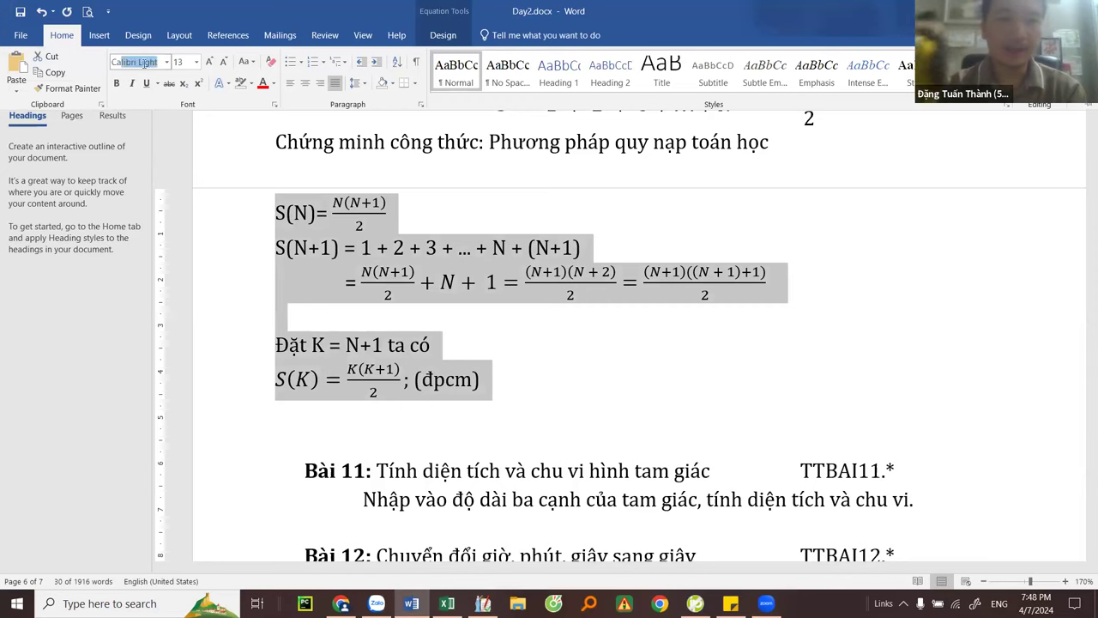
left_click(186, 60)
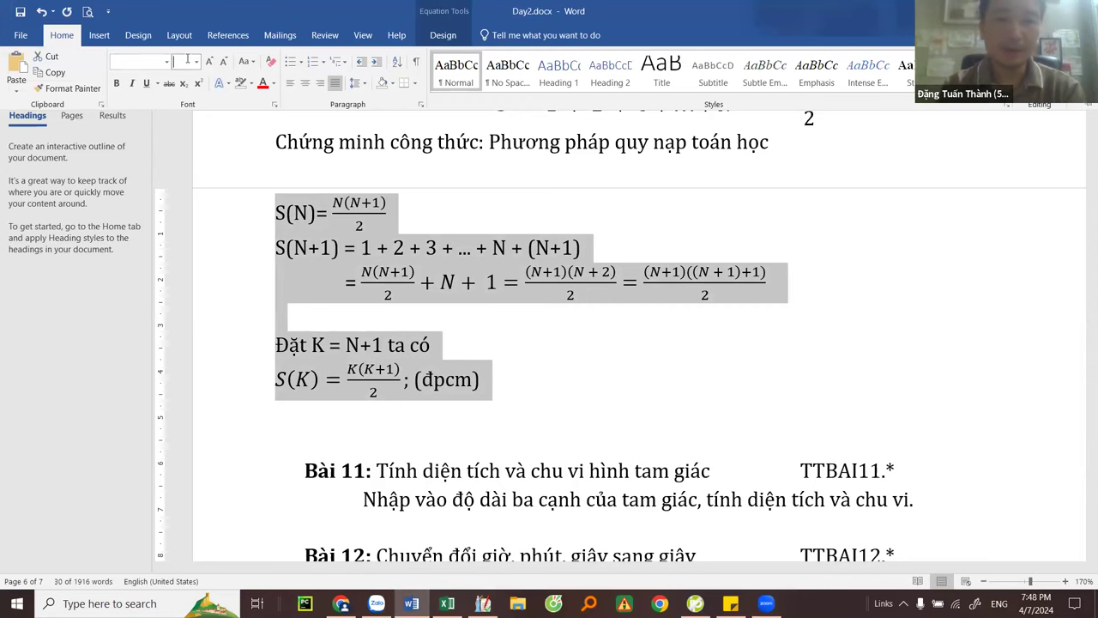
Step: Make the line "Chứng minh công thức: Phương pháp quy nạp toán học" bold
scroll(589, 313, "up", 5)
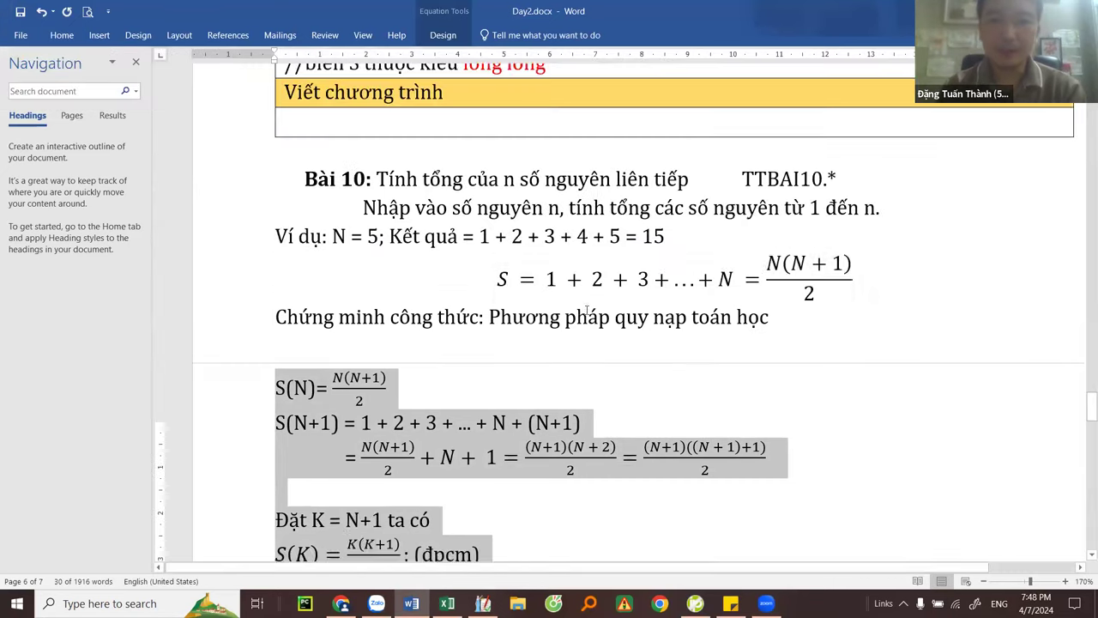
left_click(541, 329)
left_click_drag(514, 337, 739, 339)
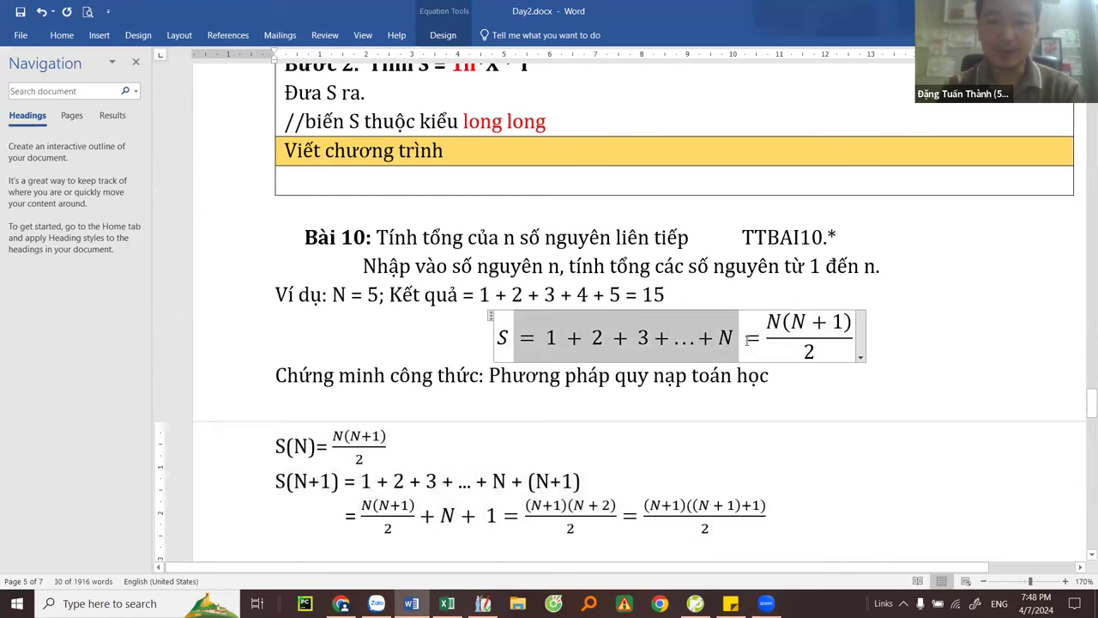
left_click(224, 386)
key("ctrl+b")
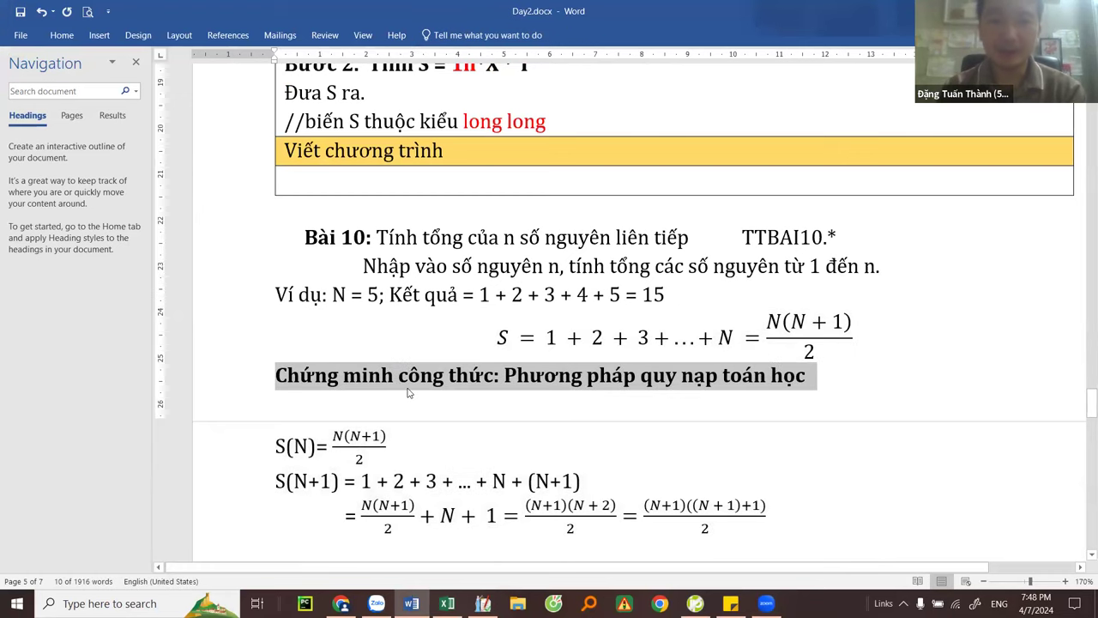
Step: Make the fraction K(K+1)/2 in the S(K) line bold
scroll(410, 383, "down", 5)
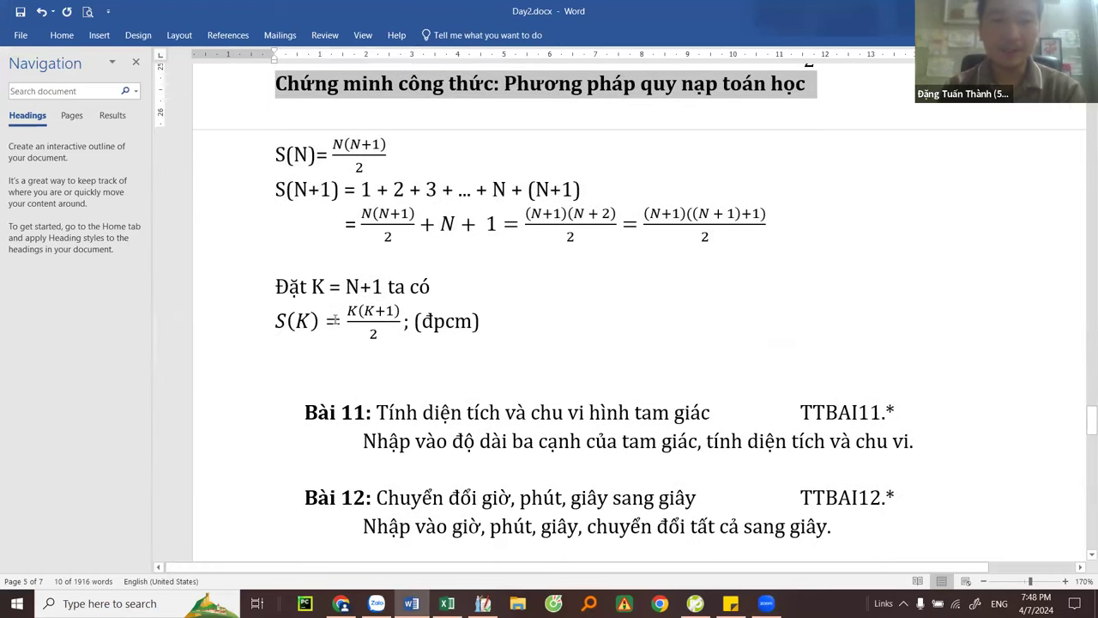
double_click(379, 317)
key("ctrl+b")
left_click(377, 372)
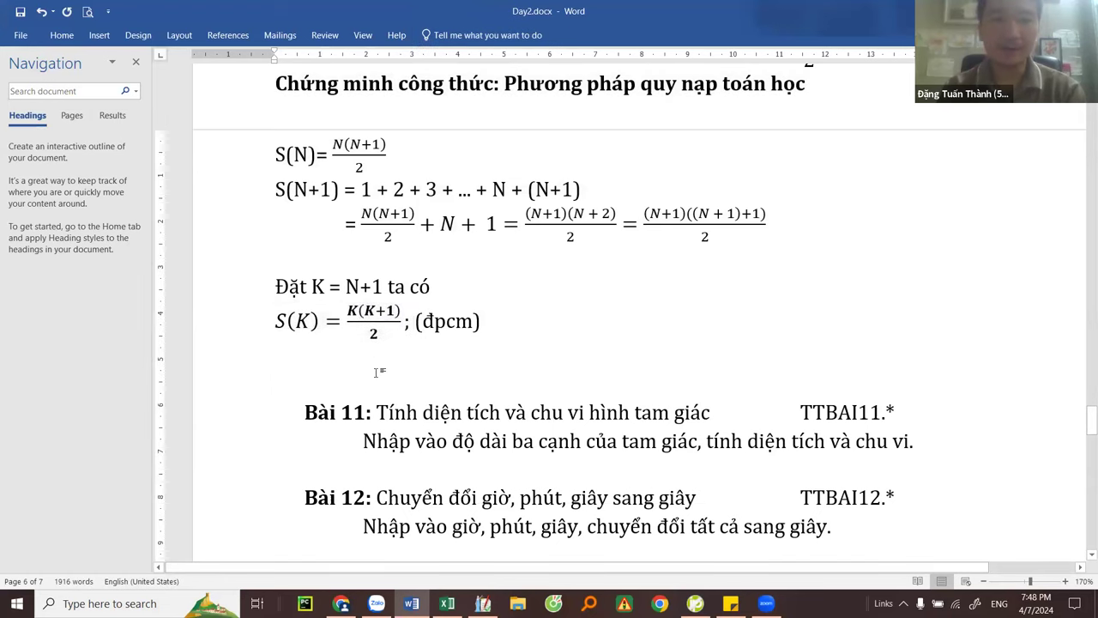
Step: Review the sum formula under Bài 10 and save the document
scroll(377, 371, "up", 4)
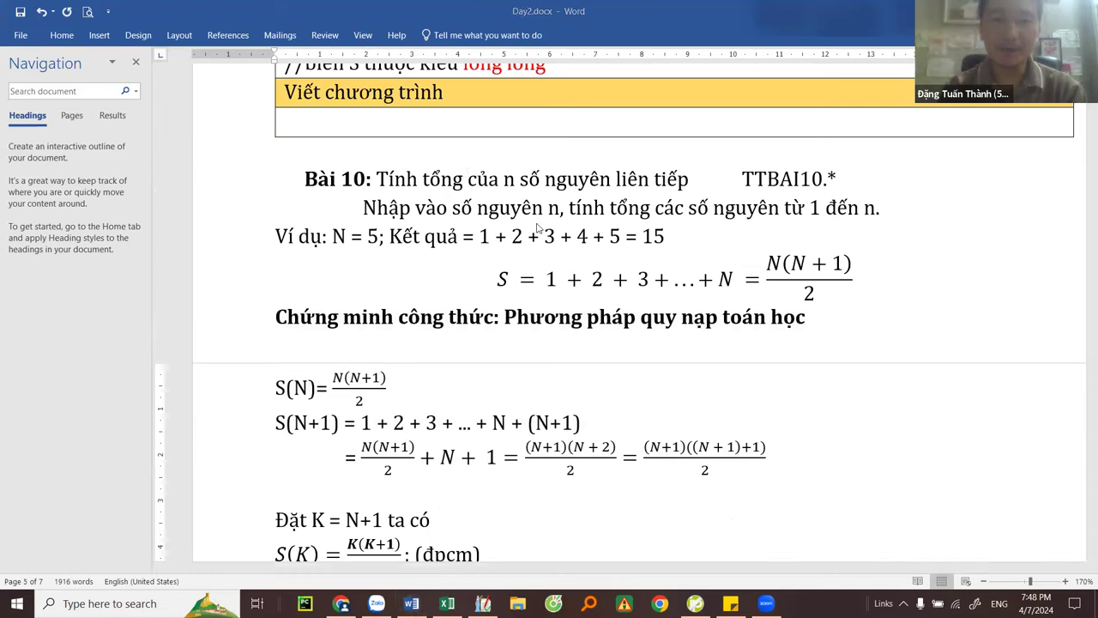
left_click(541, 279)
left_click_drag(772, 266, 844, 293)
scroll(471, 385, "down", 1)
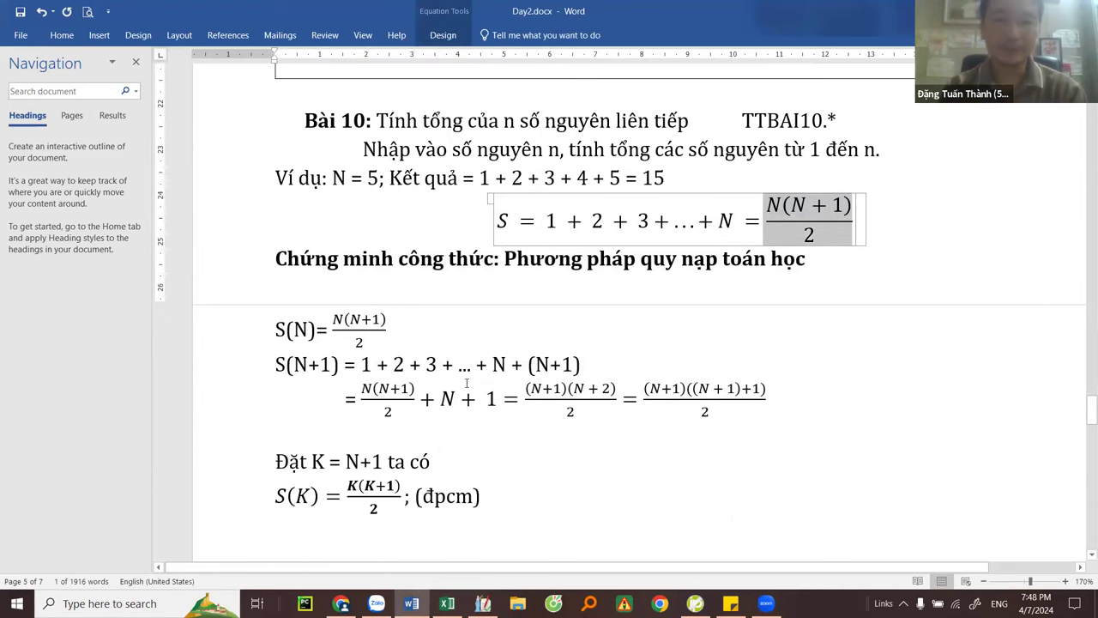
left_click(449, 368)
left_click(21, 12)
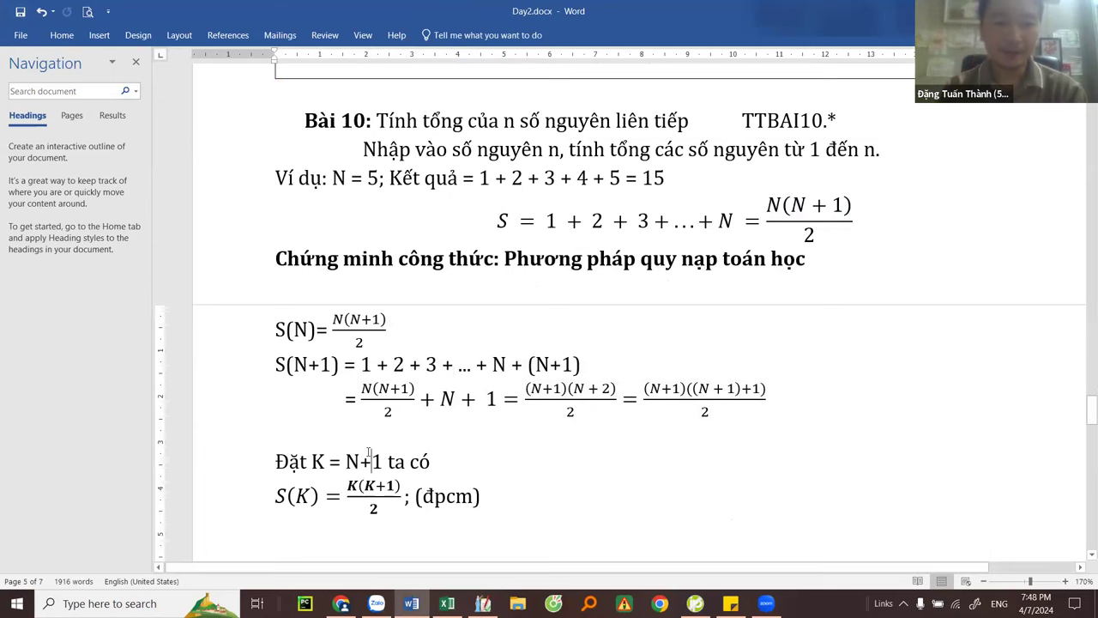
scroll(368, 452, "down", 2)
left_click(324, 427)
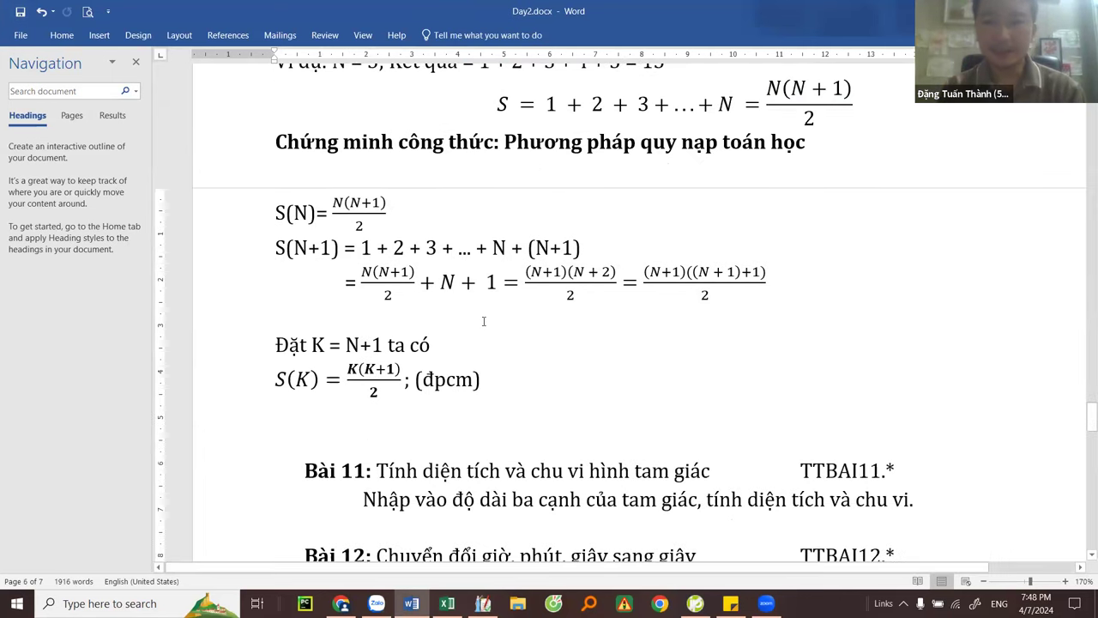
Step: Take a screen capture of exercise Bài 10 together with its full induction proof
scroll(484, 321, "down", 3)
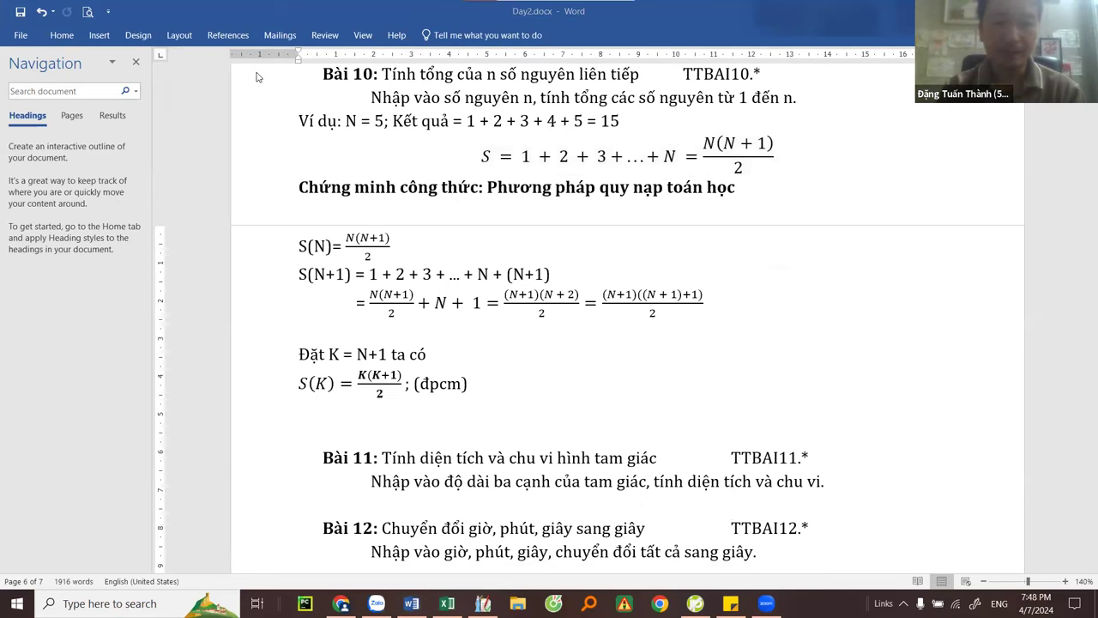
key("super+shift+s")
left_click_drag(230, 55, 904, 429)
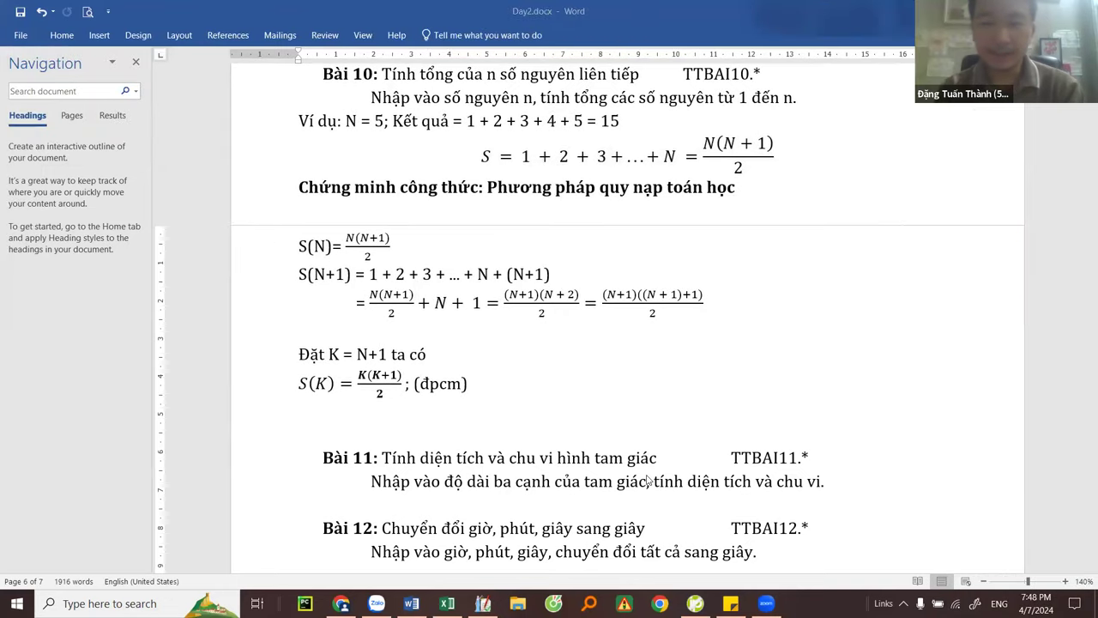
Step: Switch to Zalo, send the captured image to the 27-member KCB6 programming class group, and return to the Word document
left_click(376, 603)
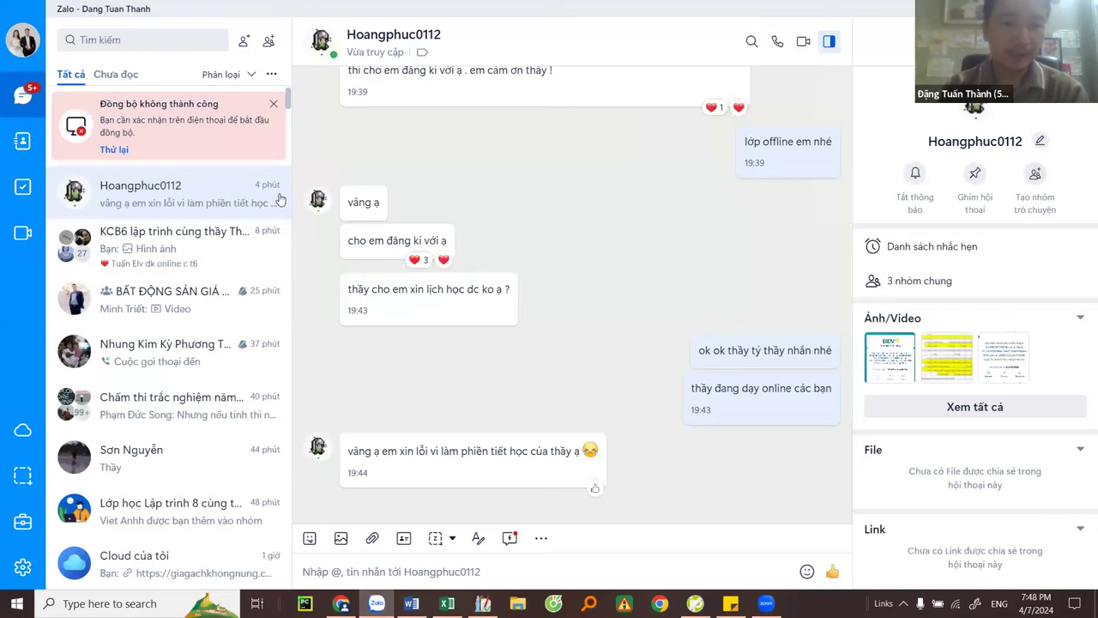
left_click(189, 249)
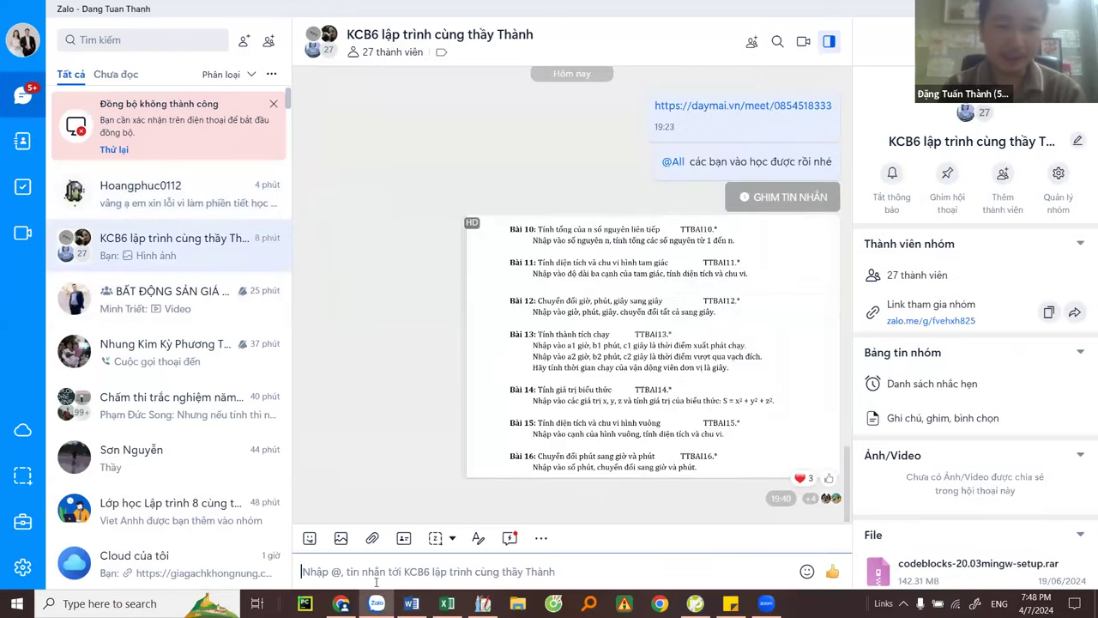
key("ctrl+v")
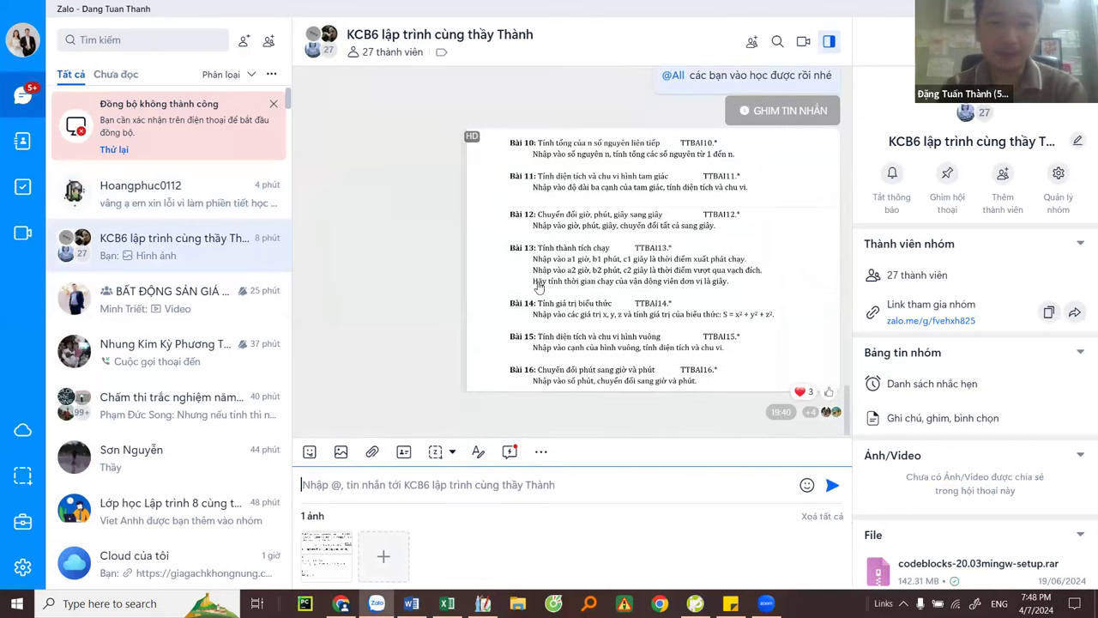
key("Return")
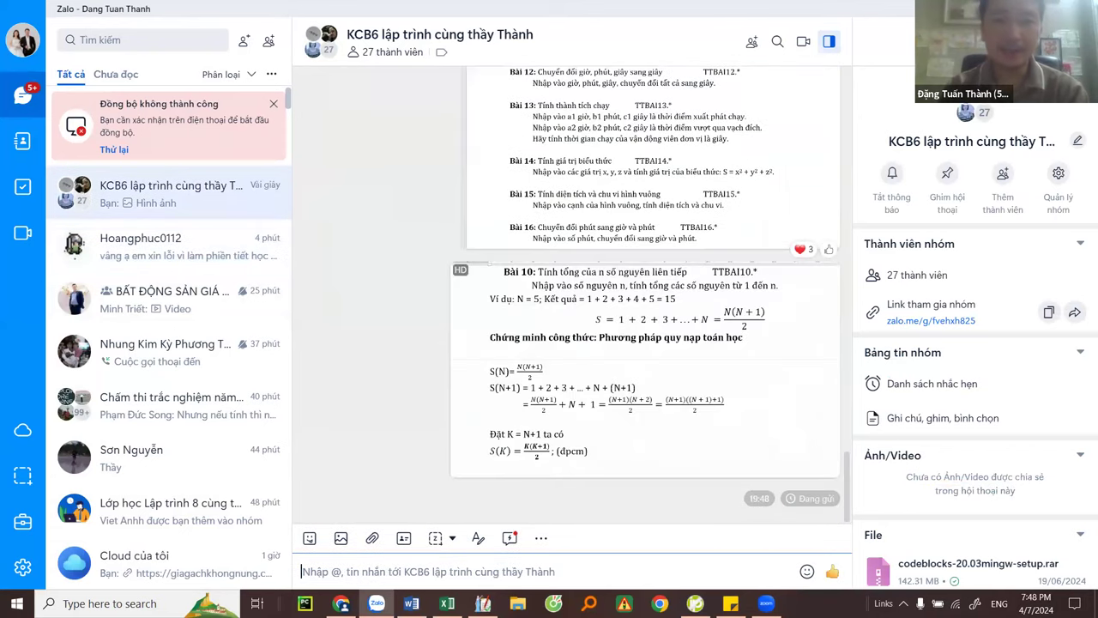
key("alt+Tab")
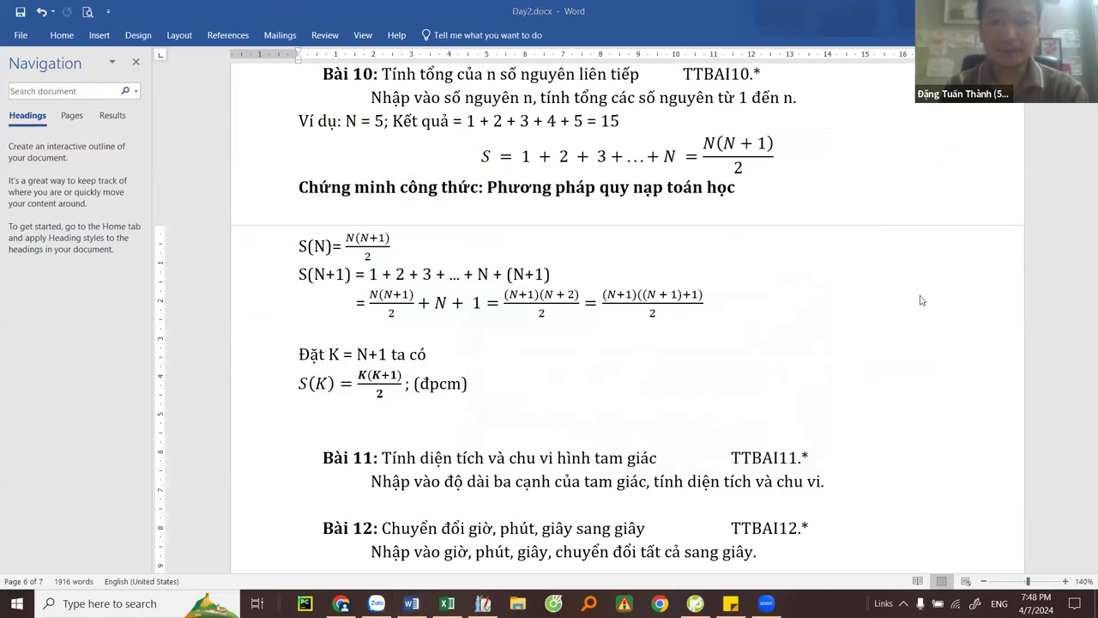
left_click(737, 156)
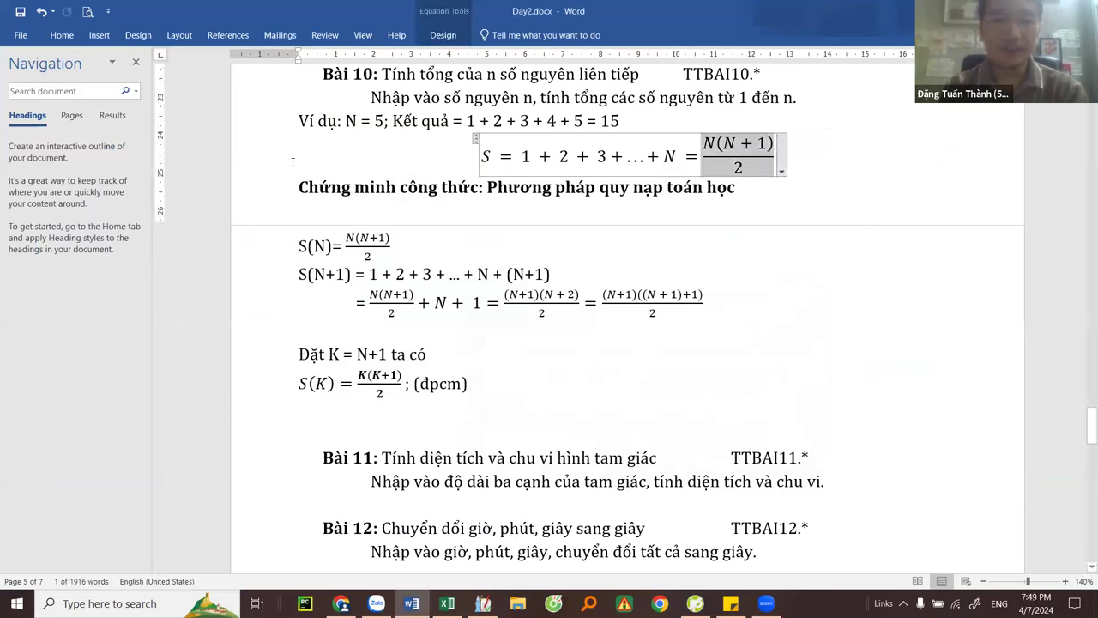
left_click(454, 361)
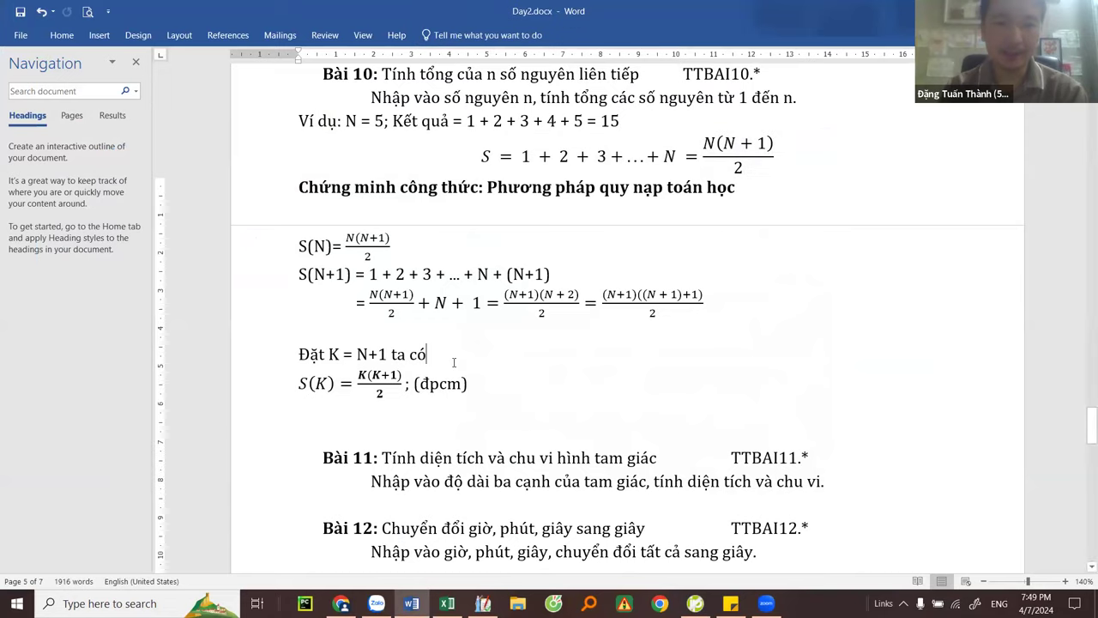
scroll(454, 362, "down", 3)
scroll(454, 362, "up", 6)
scroll(454, 362, "down", 3)
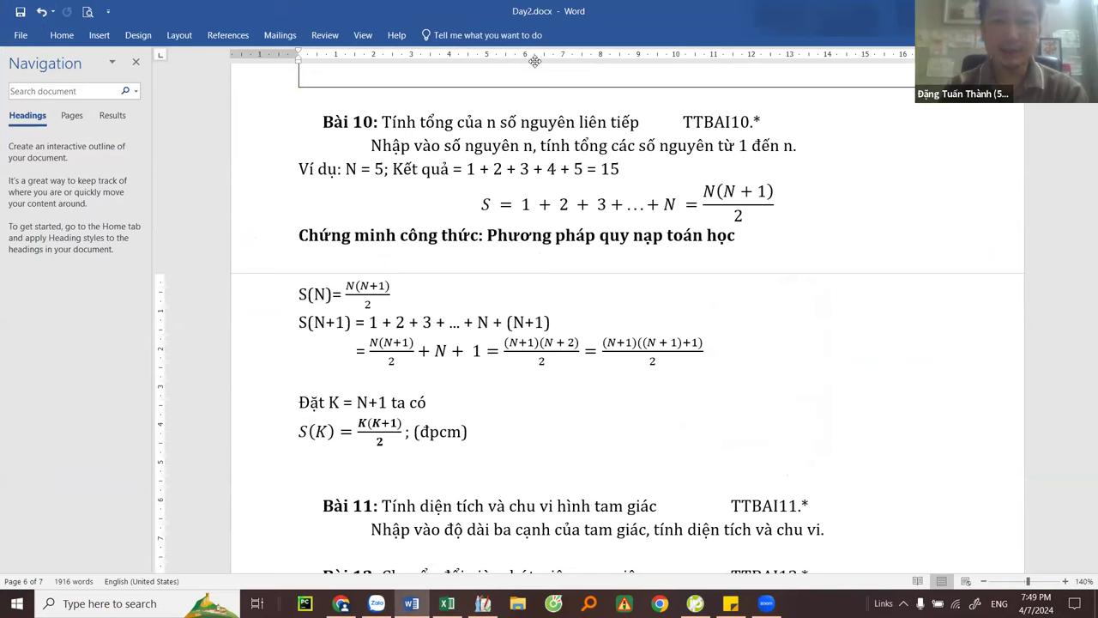
Step: Insert a table with one column and four rows below the proof and enter "Xác bài toán" in its first row
left_click(335, 481)
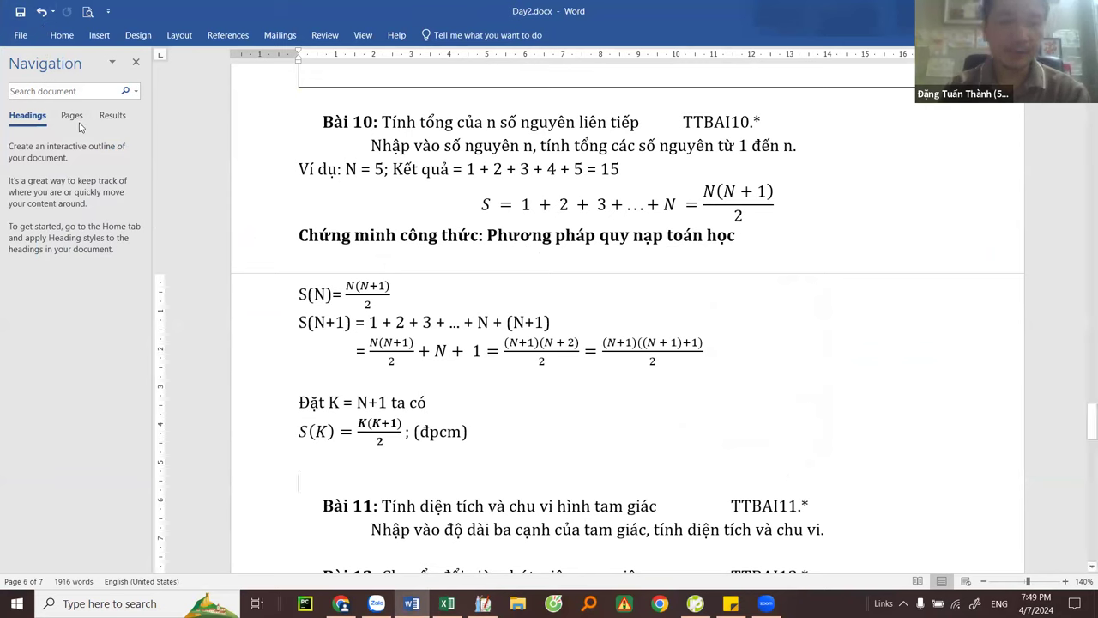
left_click(98, 35)
left_click(106, 79)
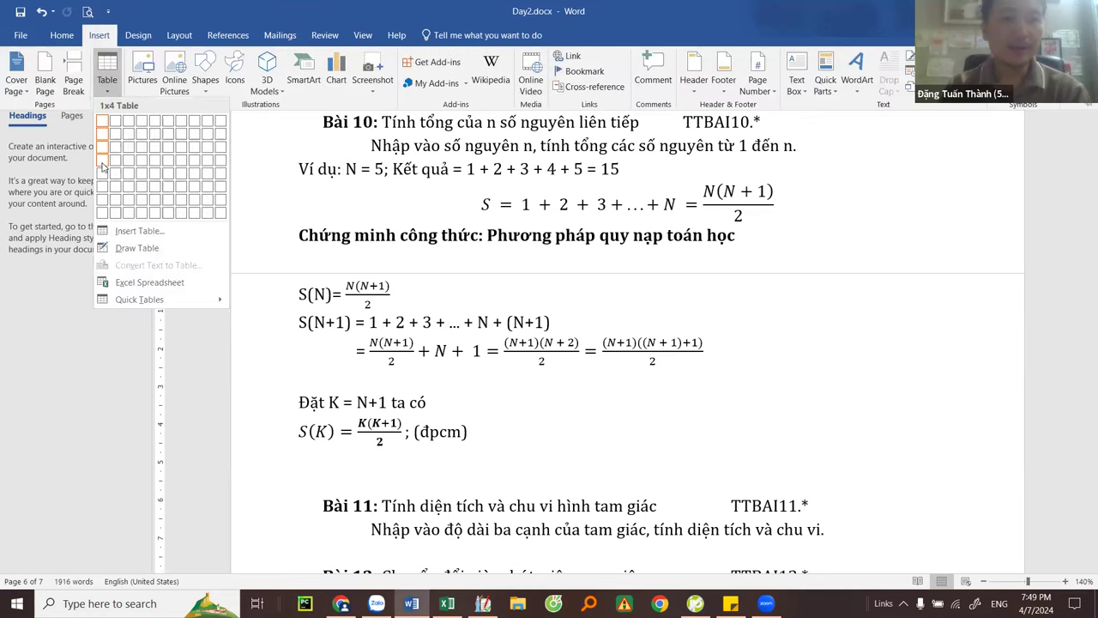
left_click(102, 166)
scroll(328, 284, "down", 1)
type("Xa")
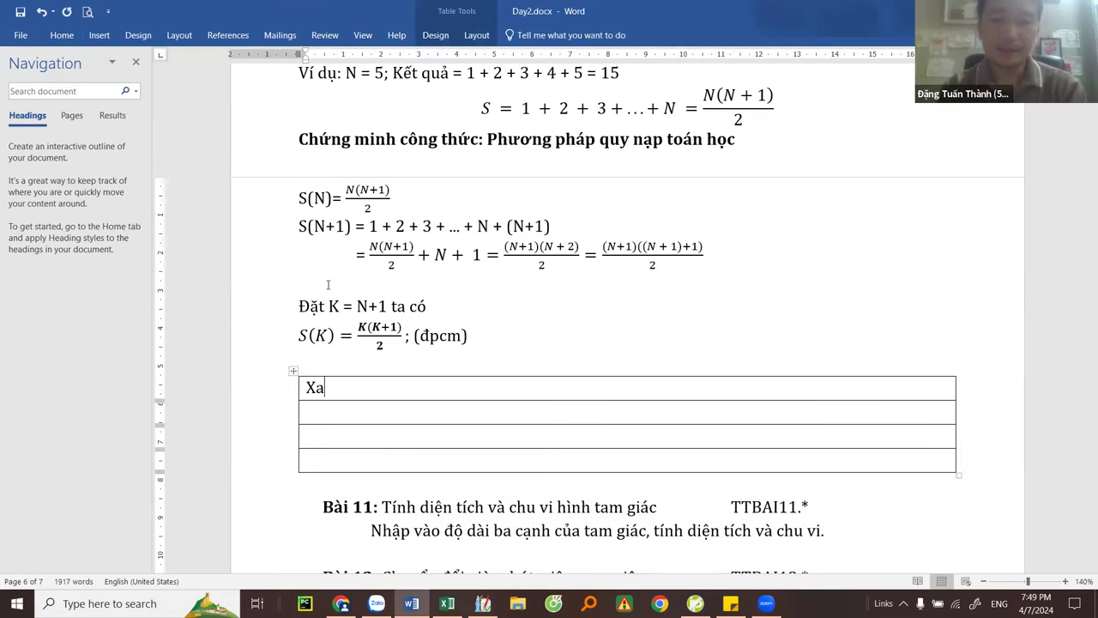
type("c bài toán")
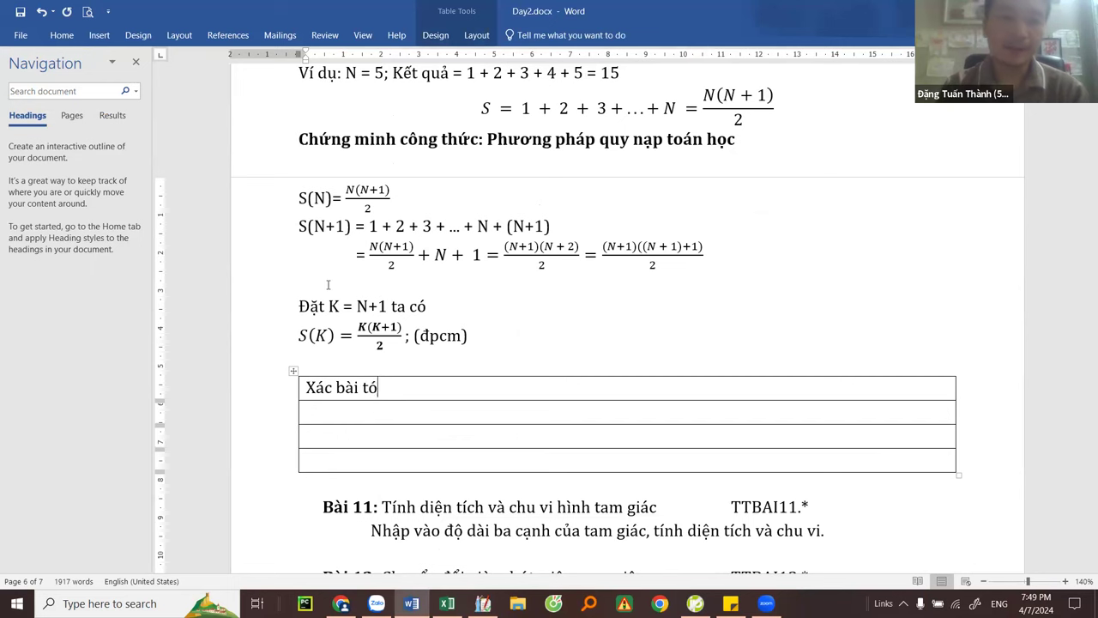
Step: Close the navigation pane and reread the Bài 10 problem statement above the proof
left_click(136, 61)
scroll(367, 367, "up", 7)
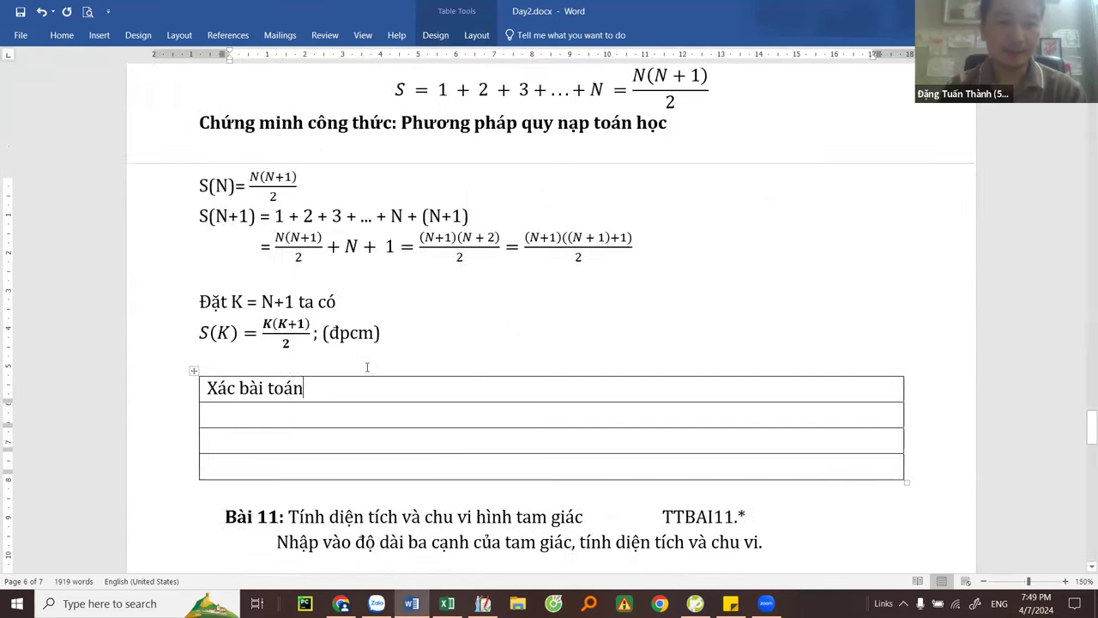
scroll(366, 367, "down", 1)
scroll(309, 206, "up", 5)
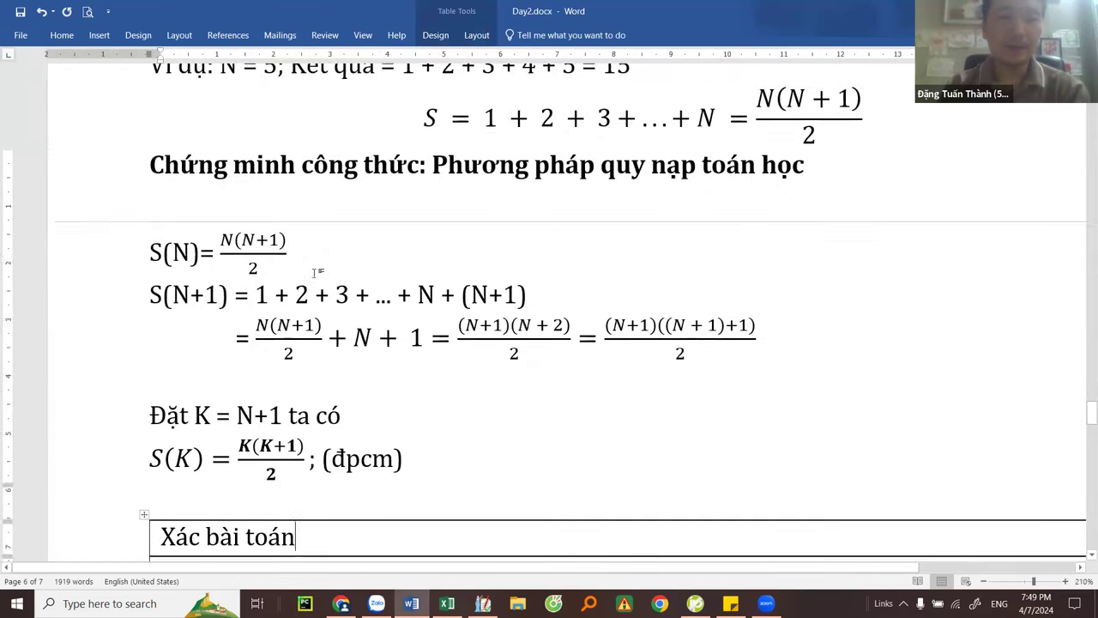
left_click_drag(314, 323, 562, 323)
left_click_drag(665, 320, 824, 320)
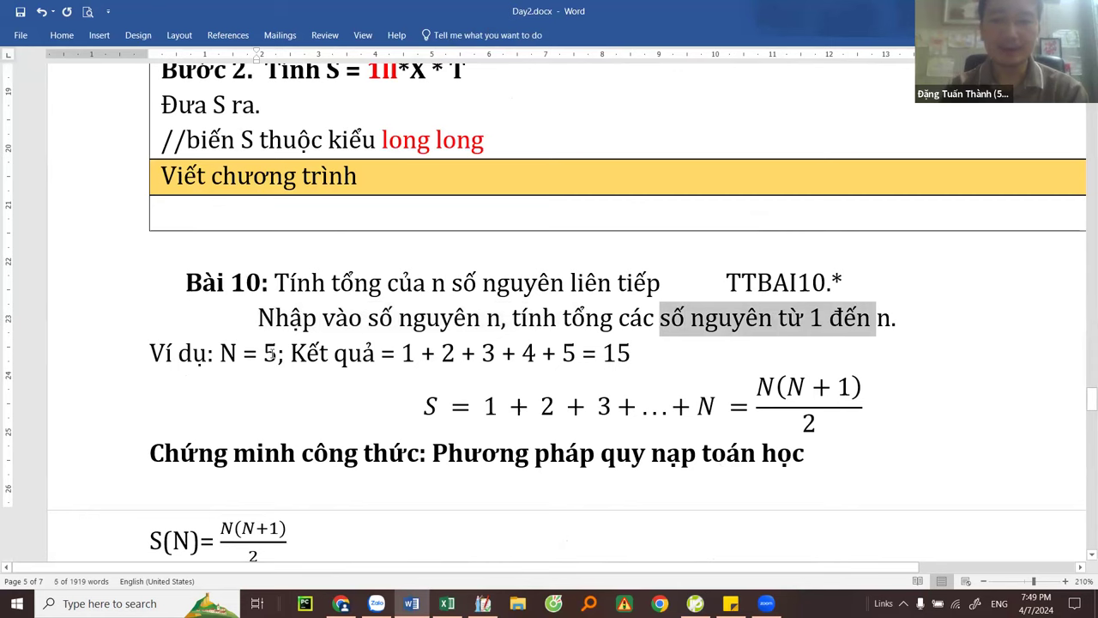
left_click(800, 284)
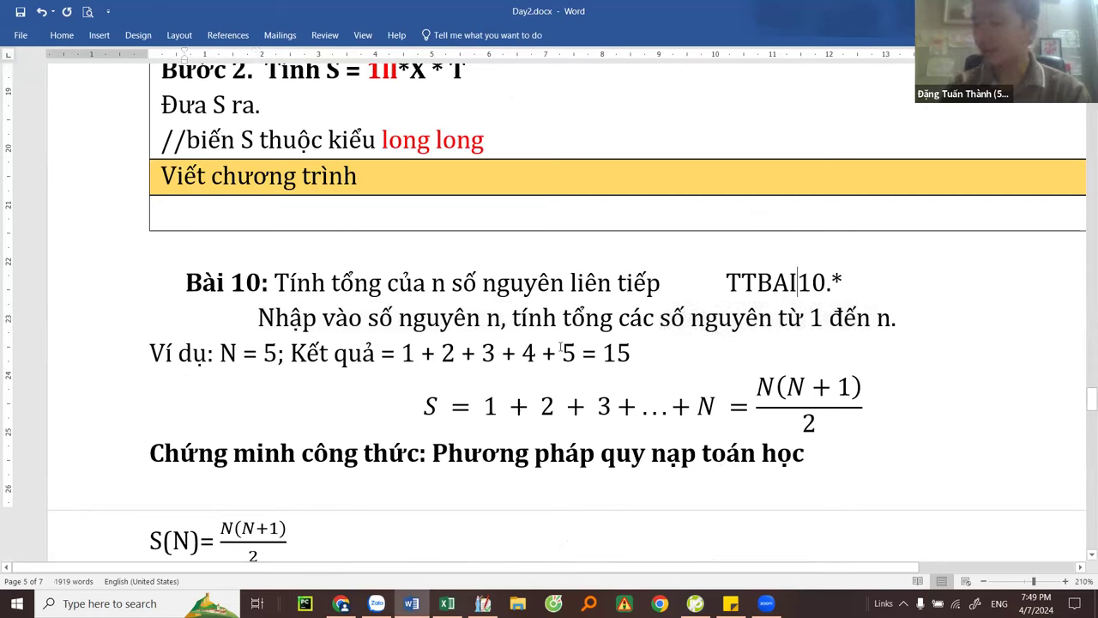
scroll(560, 346, "down", 6)
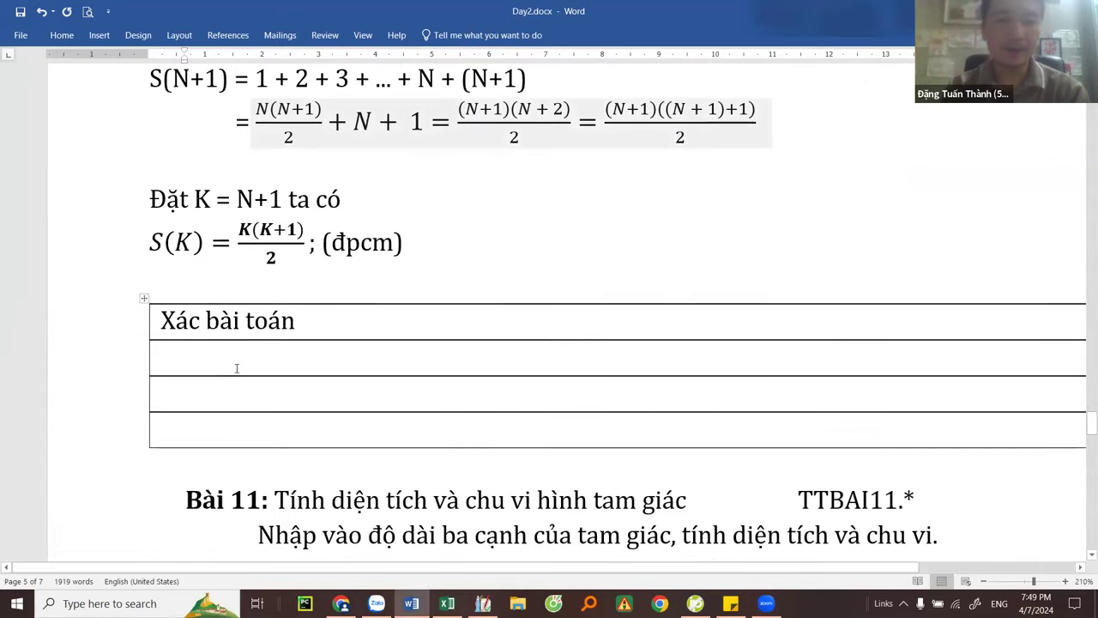
Step: Insert the missing word "định" in the table's first row so it reads "Xác định bài toán"
left_click(235, 366)
key("Up")
key("ctrl+Right")
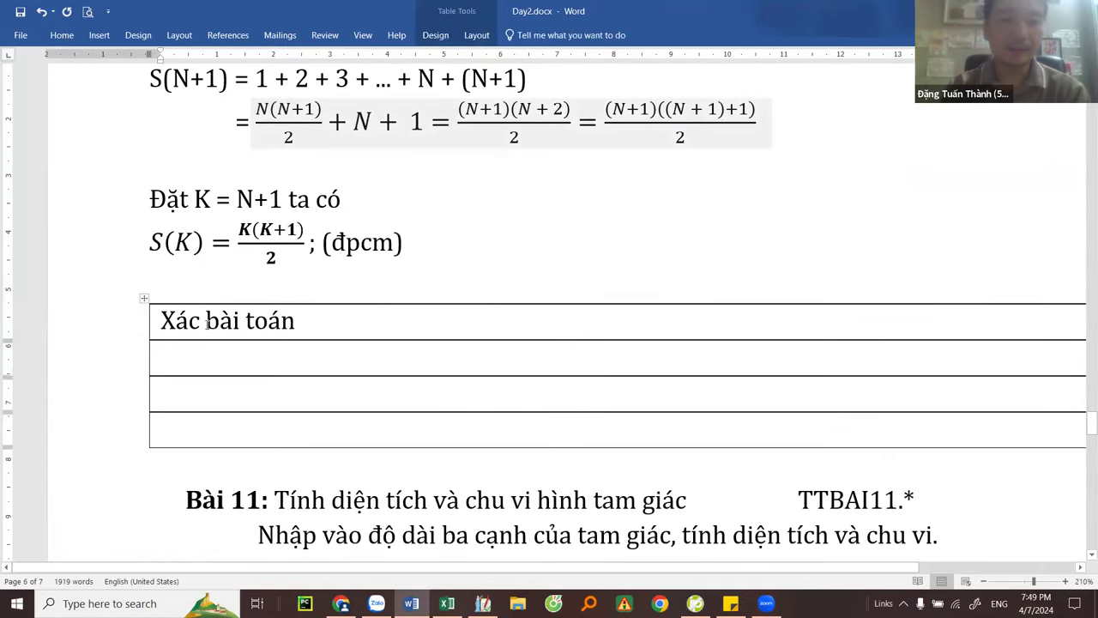
type("định")
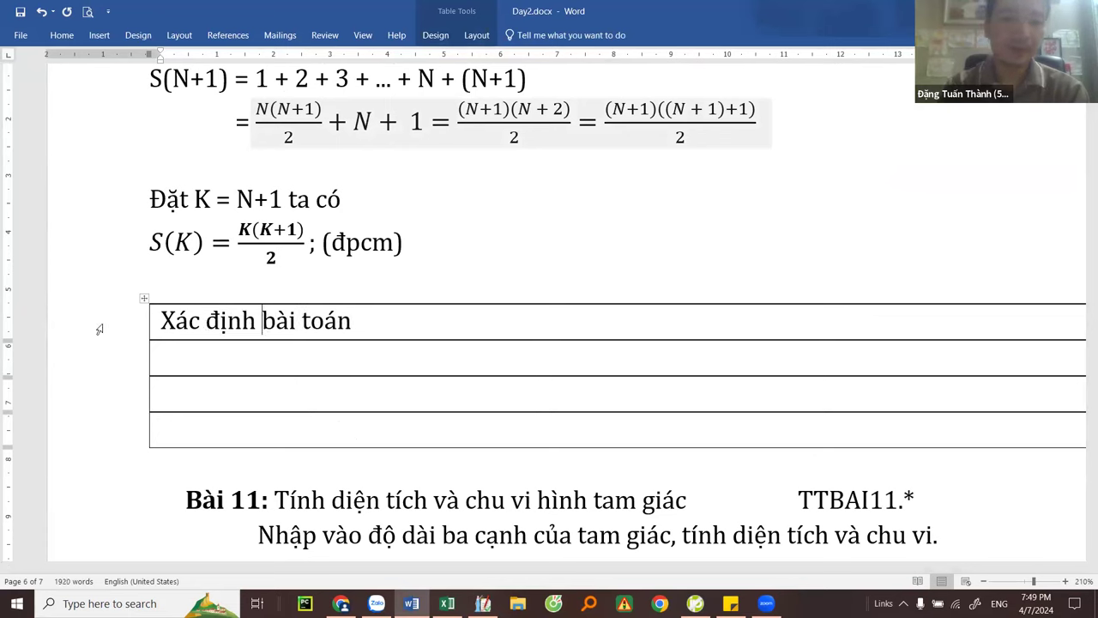
Step: Shade the "Xác định bài toán" row of the table light gold
left_click(103, 329)
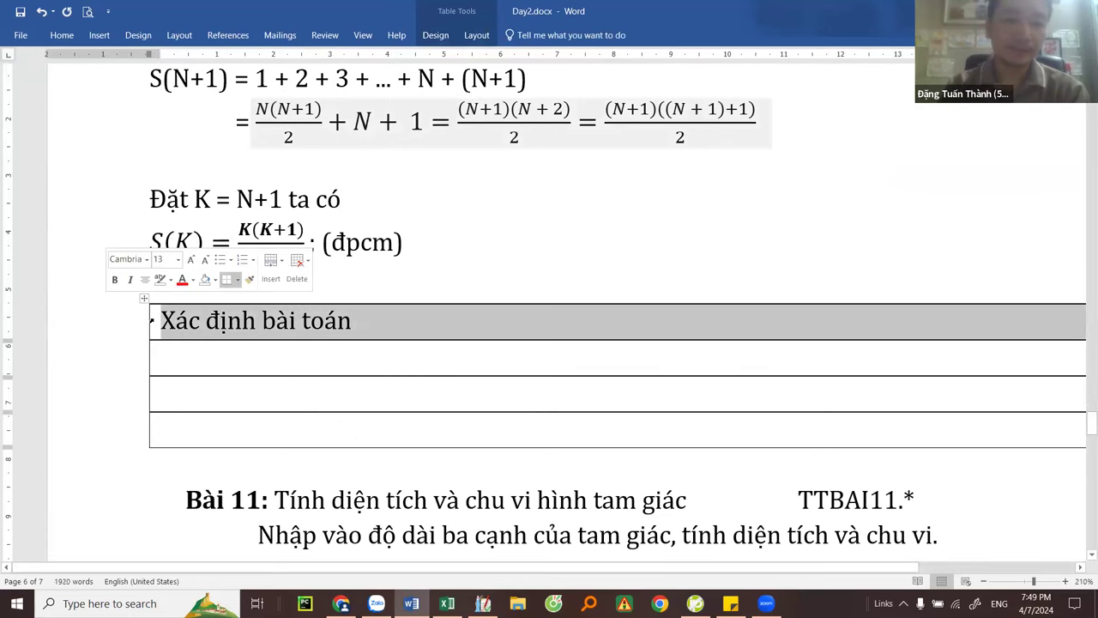
left_click(238, 279)
left_click(215, 279)
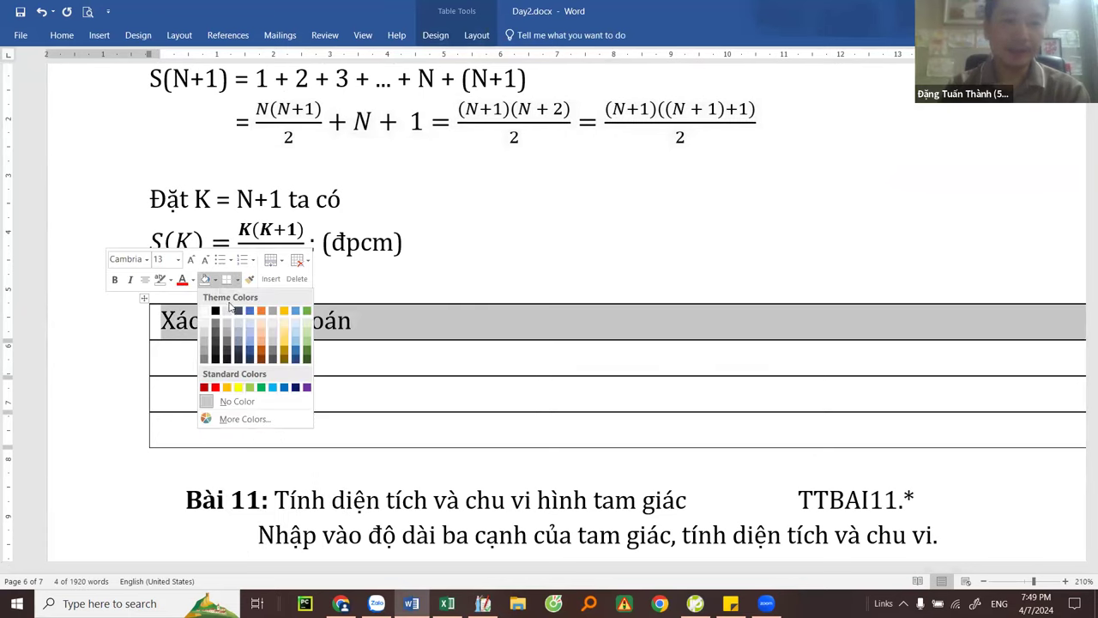
left_click(284, 341)
Step: Enter "Input: Nhập N." and a new line "Output:" in the table's second row, and save the document
left_click(214, 359)
type("Input:")
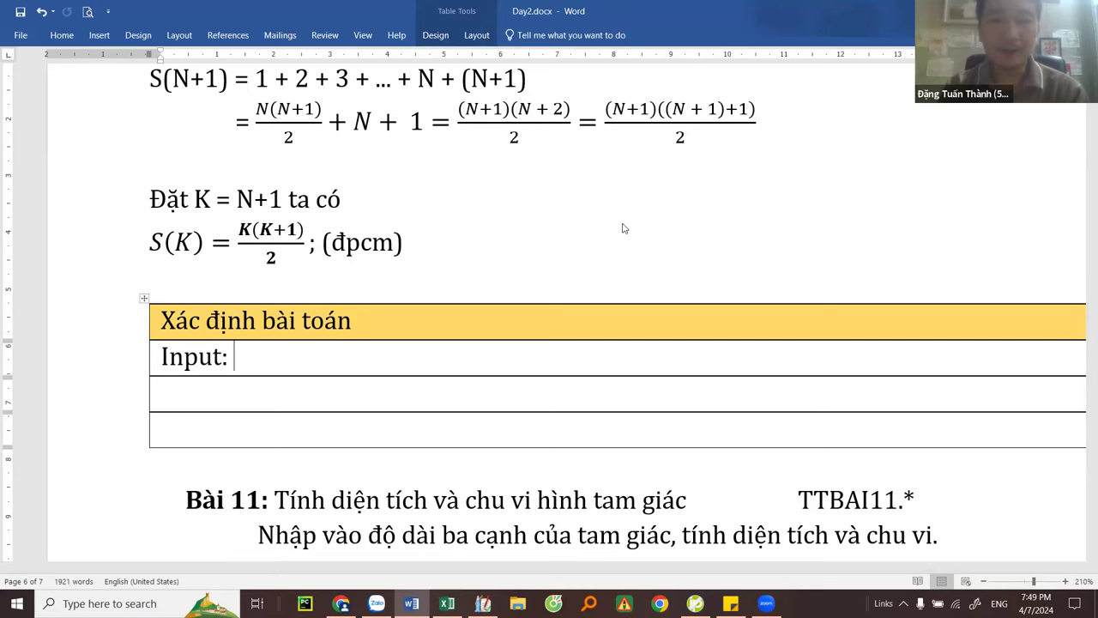
scroll(623, 229, "down", 3)
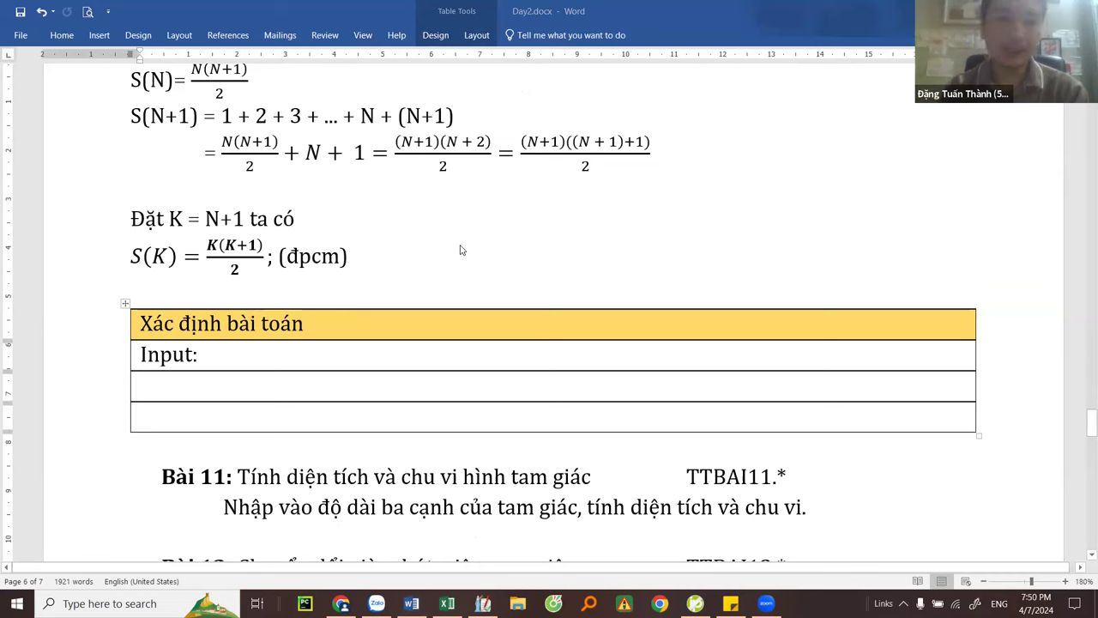
left_click(244, 355)
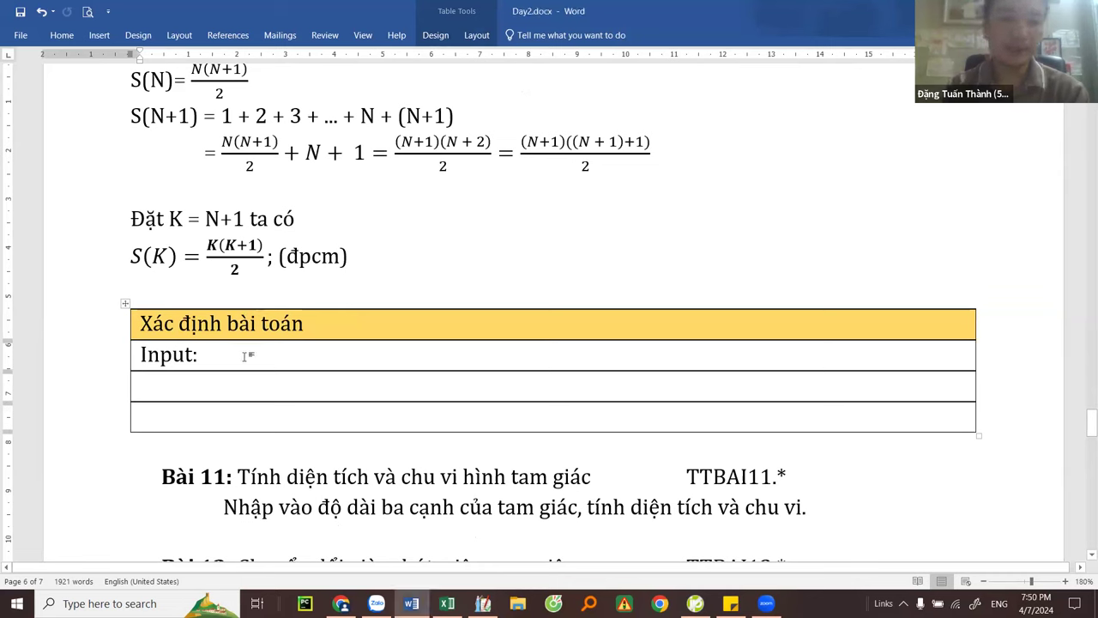
type("N")
key("BackSpace")
type("Nhâ")
type("pj N.")
key("Return")
type("Output")
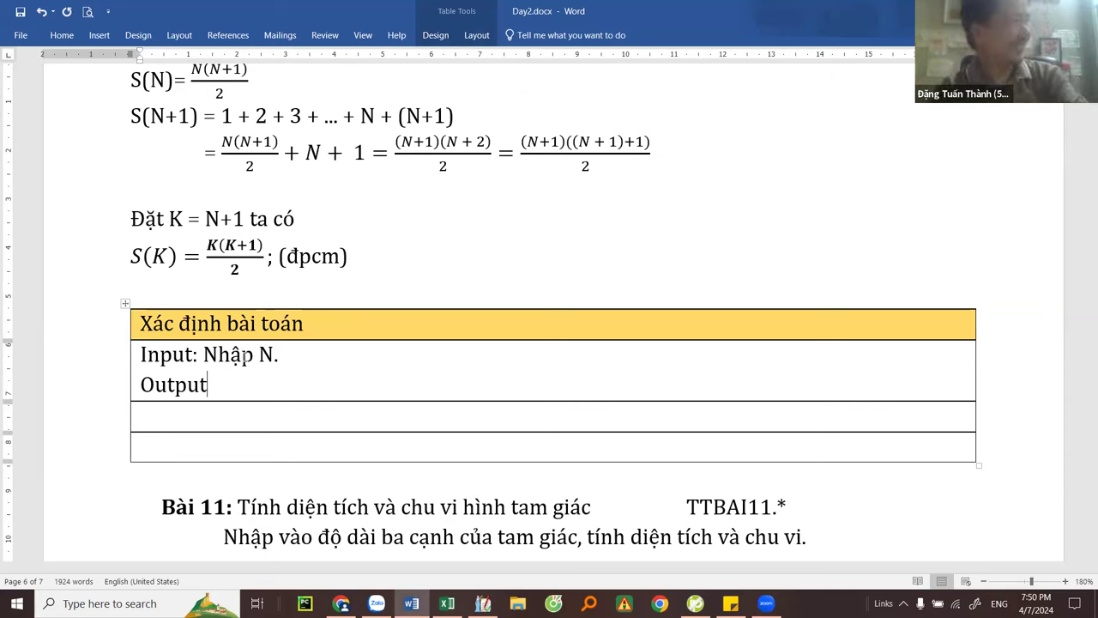
left_click(22, 12)
type(": ")
type("Tính S =")
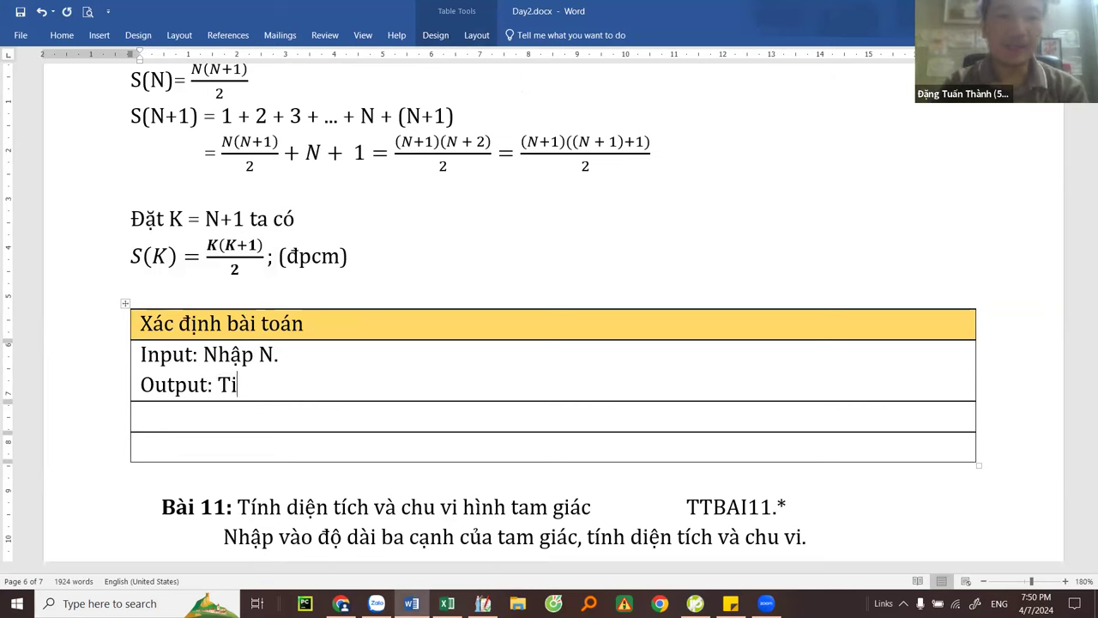
key("BackSpace")
key("BackSpace")
key("BackSpace")
key("BackSpace")
key("BackSpace")
key("BackSpace")
key("BackSpace")
key("BackSpace")
key("BackSpace")
Step: Complete the Output line in the table's second row with "Đưa tổng ra."
type("Đư")
type("a tôn")
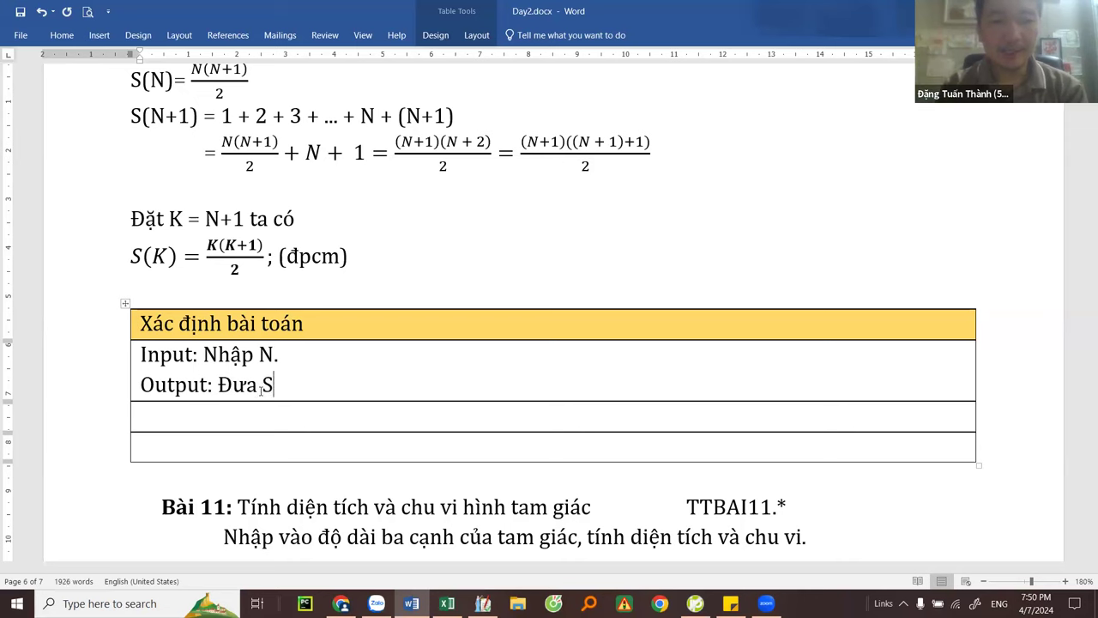
type("g S tính đu")
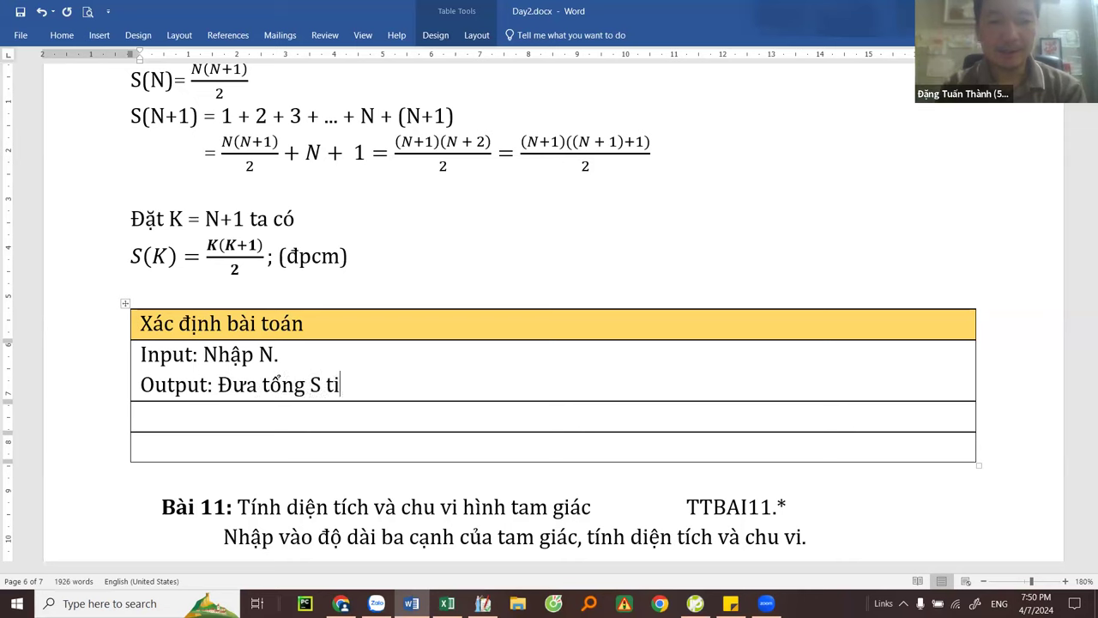
key("BackSpace")
key("BackSpace")
key("BackSpace")
key("BackSpace")
key("BackSpace")
key("BackSpace")
key("BackSpace")
key("BackSpace")
key("BackSpace")
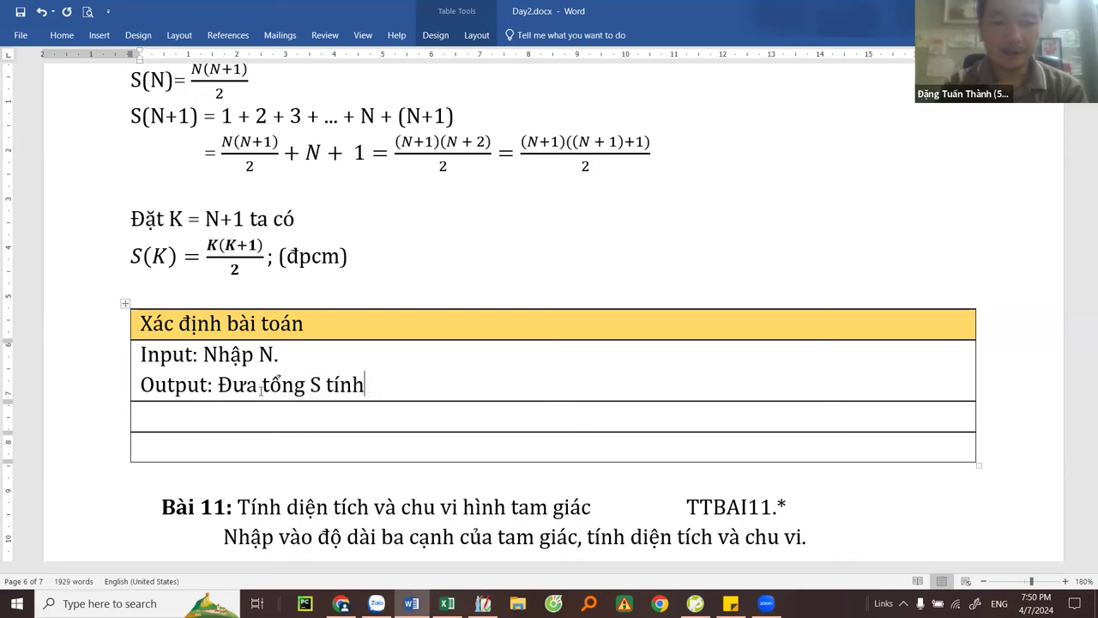
type("ônra.")
key("BackSpace")
key("BackSpace")
key("BackSpace")
key("BackSpace")
key("BackSpace")
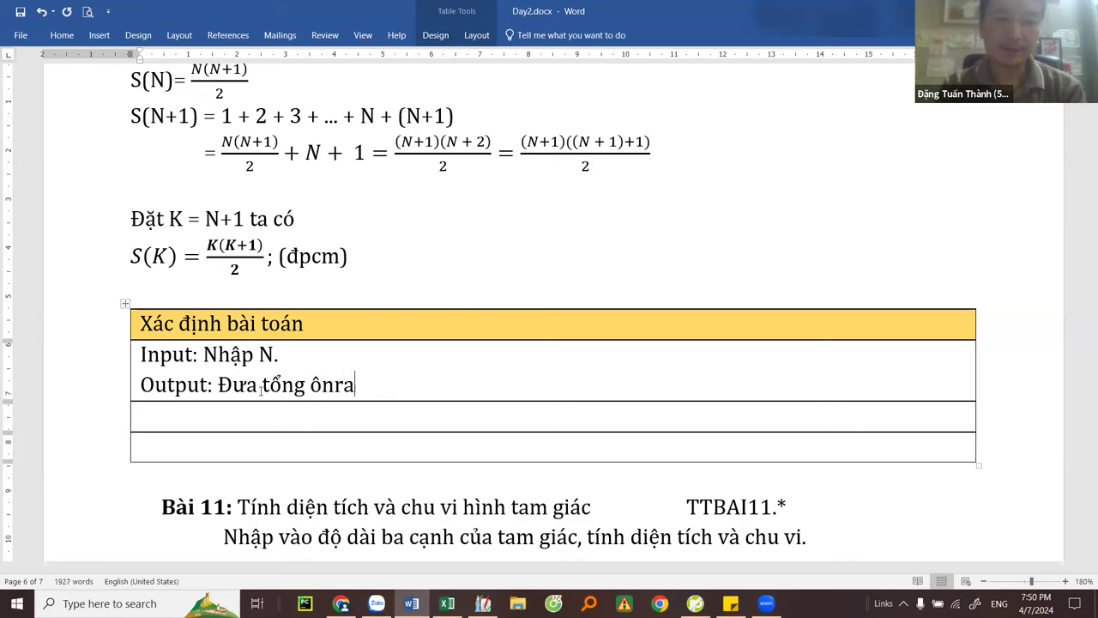
type("ra.")
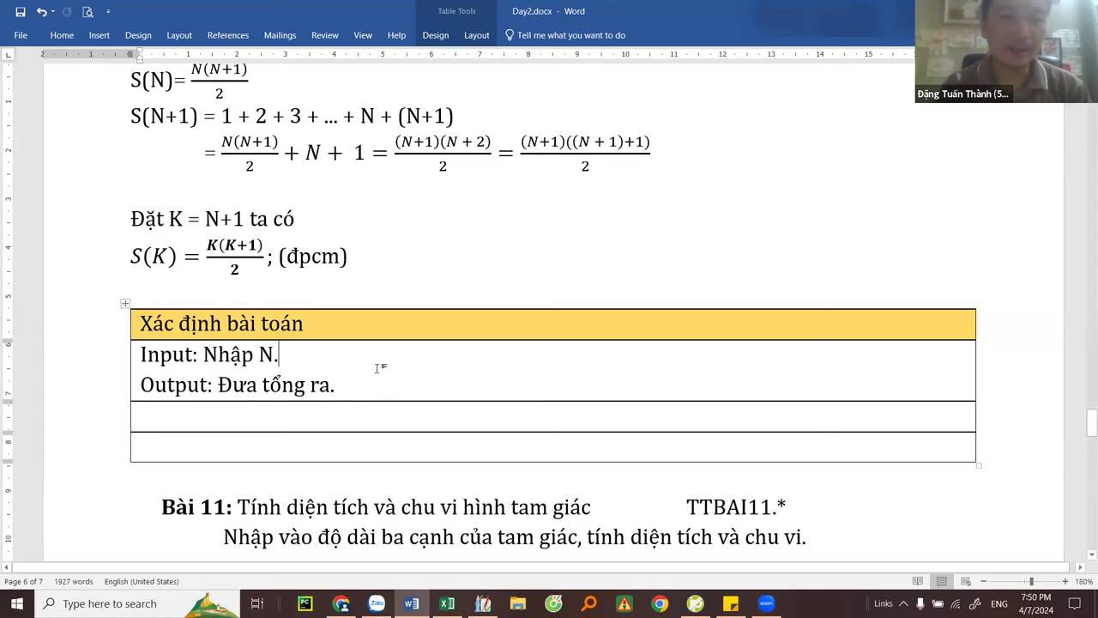
Step: Check the Bài 10 wording on the integer n and the sum from 1 to n
scroll(377, 368, "up", 5)
left_click_drag(343, 197, 440, 197)
left_click_drag(635, 200, 691, 199)
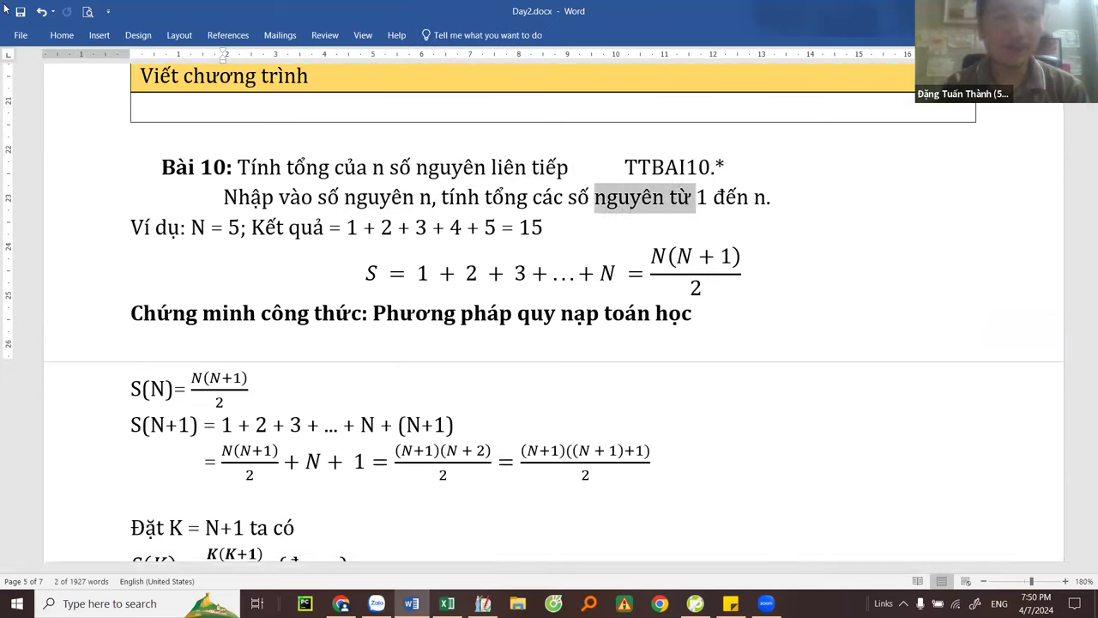
left_click(310, 313)
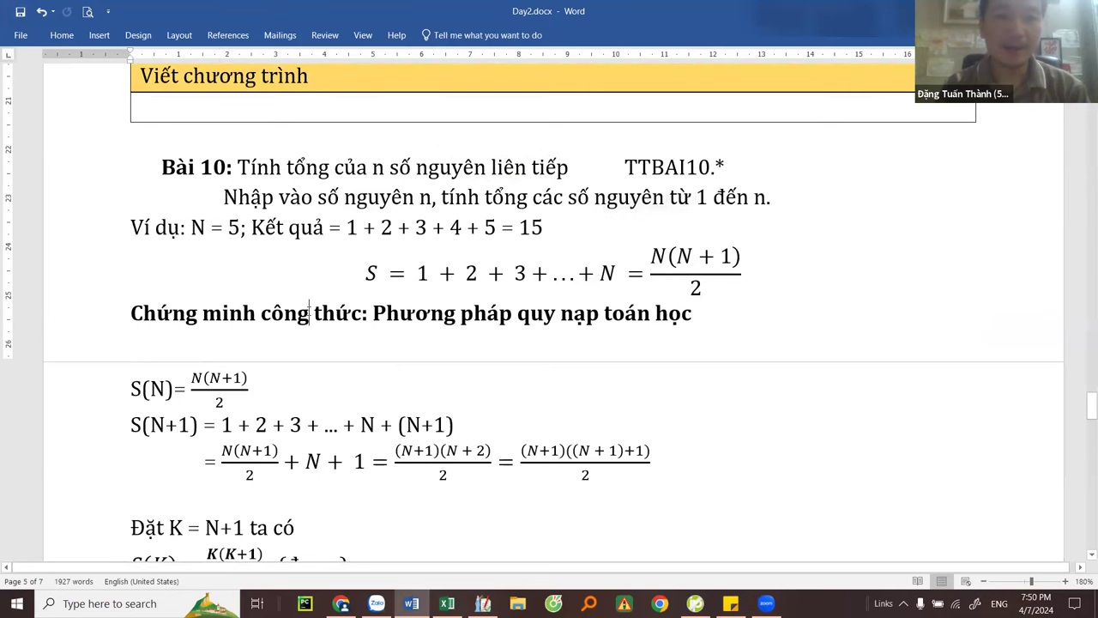
Step: Insert "S" into the table's Output line so that it reads "Output: Đưa tổng S ra."
left_click(447, 197)
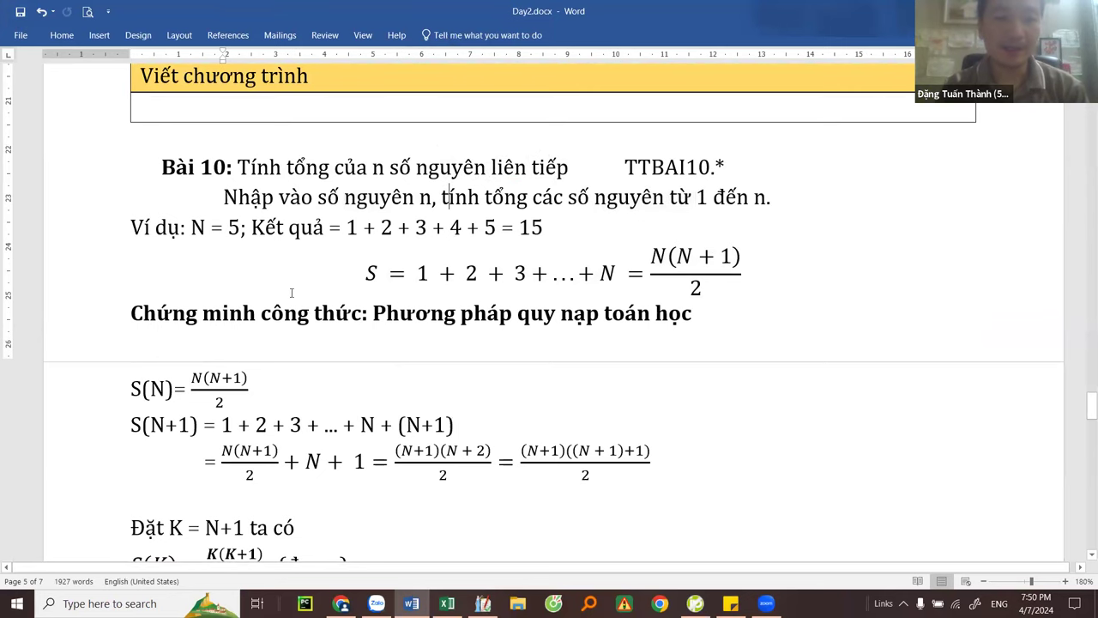
scroll(291, 293, "down", 5)
left_click(181, 363)
left_click(310, 323)
type("S")
Step: Enter "Thuật toán" in the table's third row and shade that row light gold
left_click(234, 360)
type("Thuật toán")
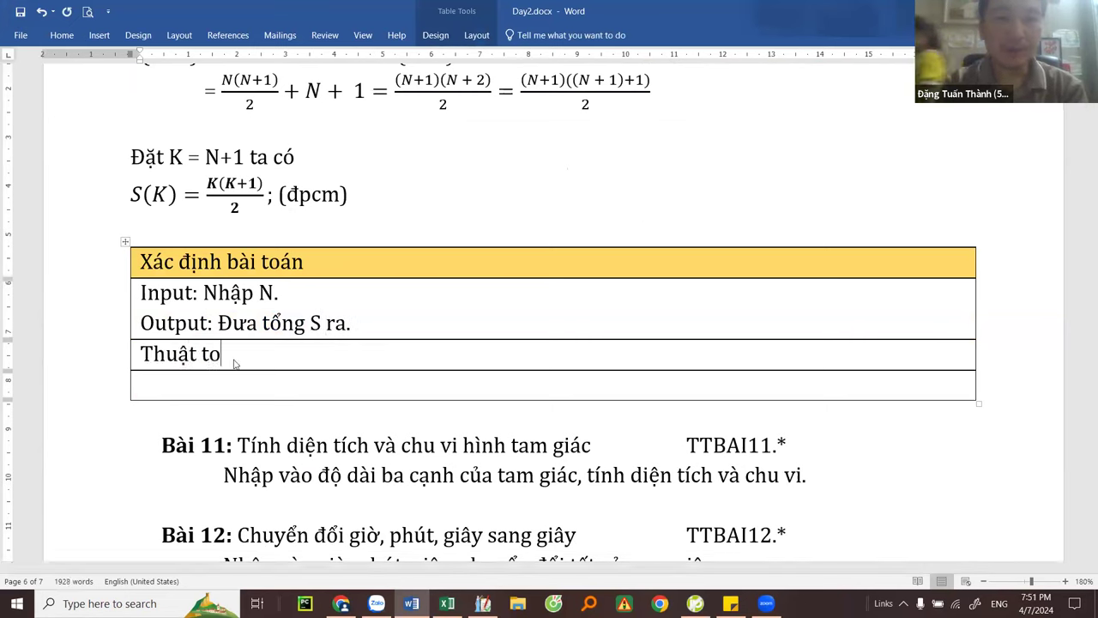
left_click(100, 362)
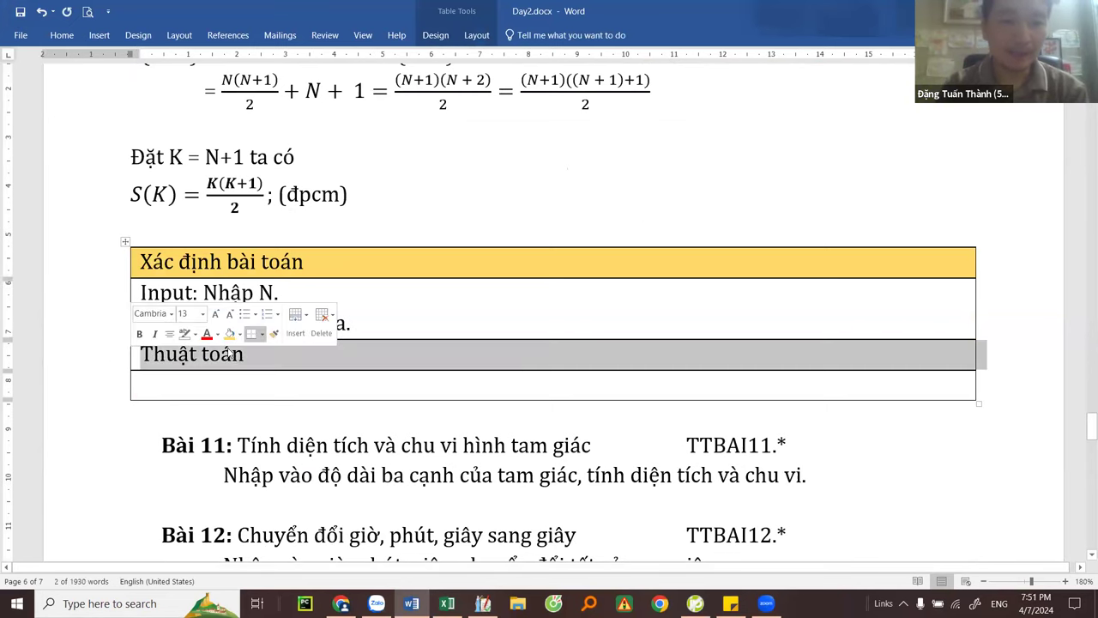
left_click(229, 334)
Step: Append a blank row to the table and enter the lines "Bước 1. Nhập N." and "Bước 2. Tính S" in the row below "Thuật toán"
left_click(231, 382)
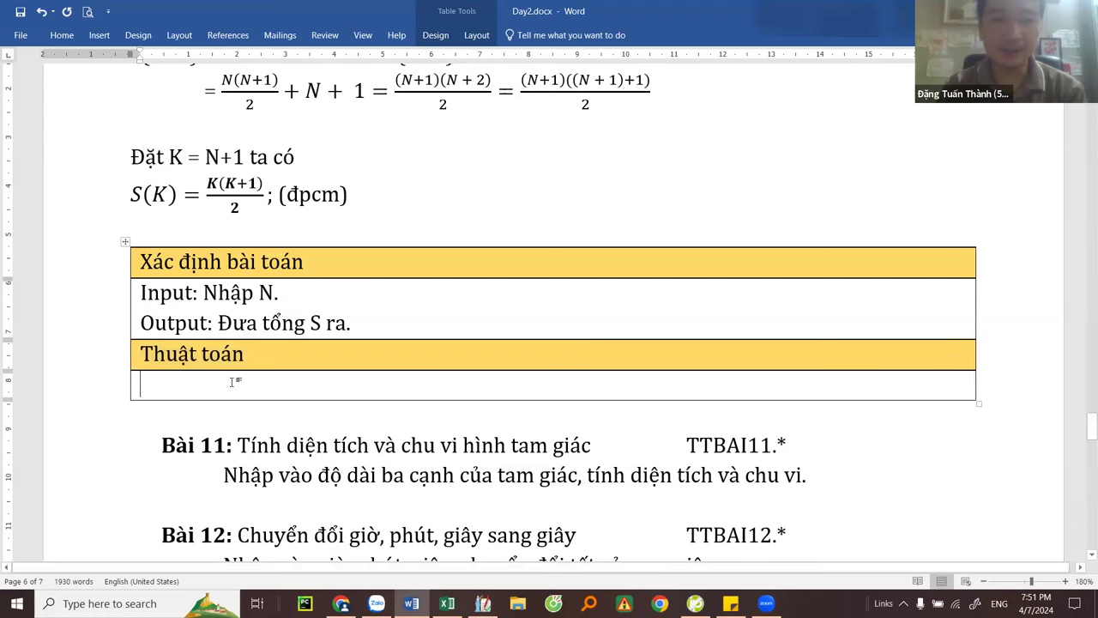
key("Tab")
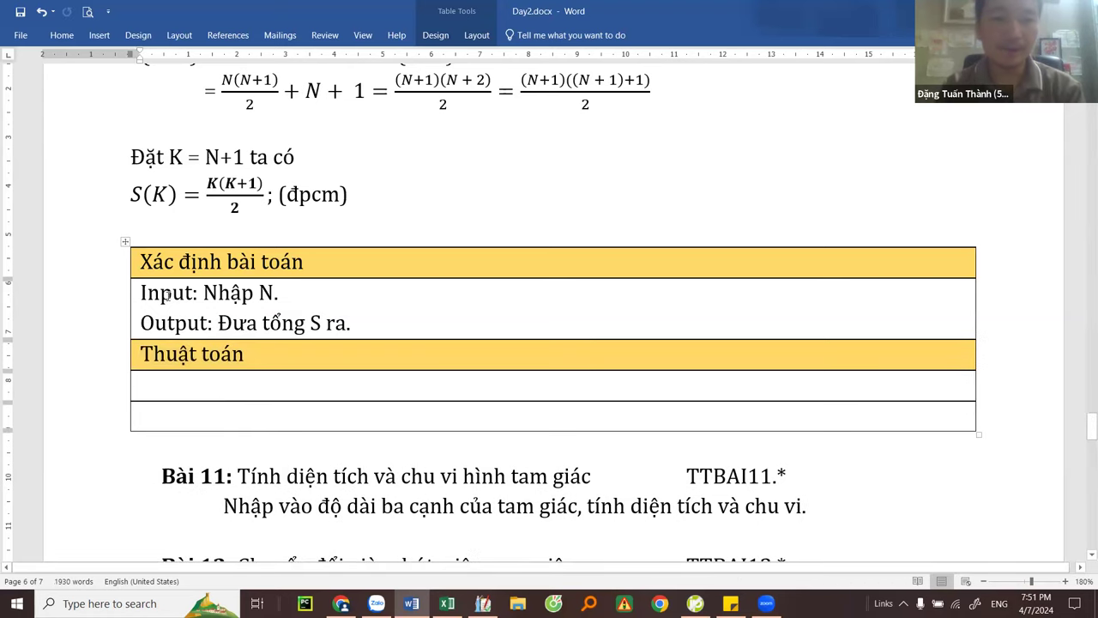
left_click(174, 325)
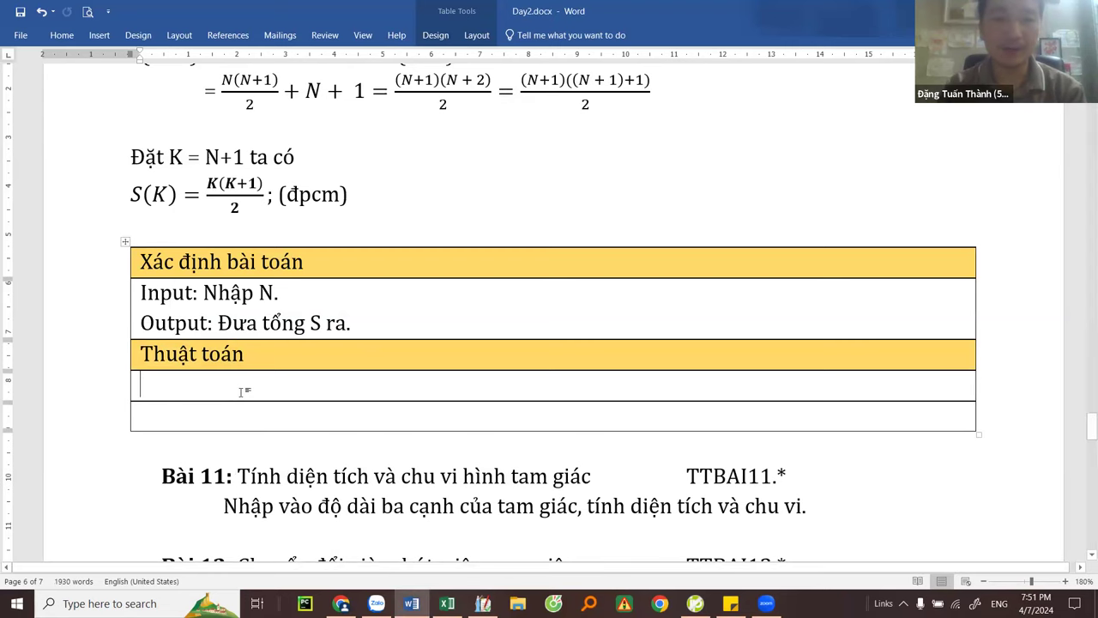
scroll(245, 391, "up", 1, "ctrl")
type("Bước 1.")
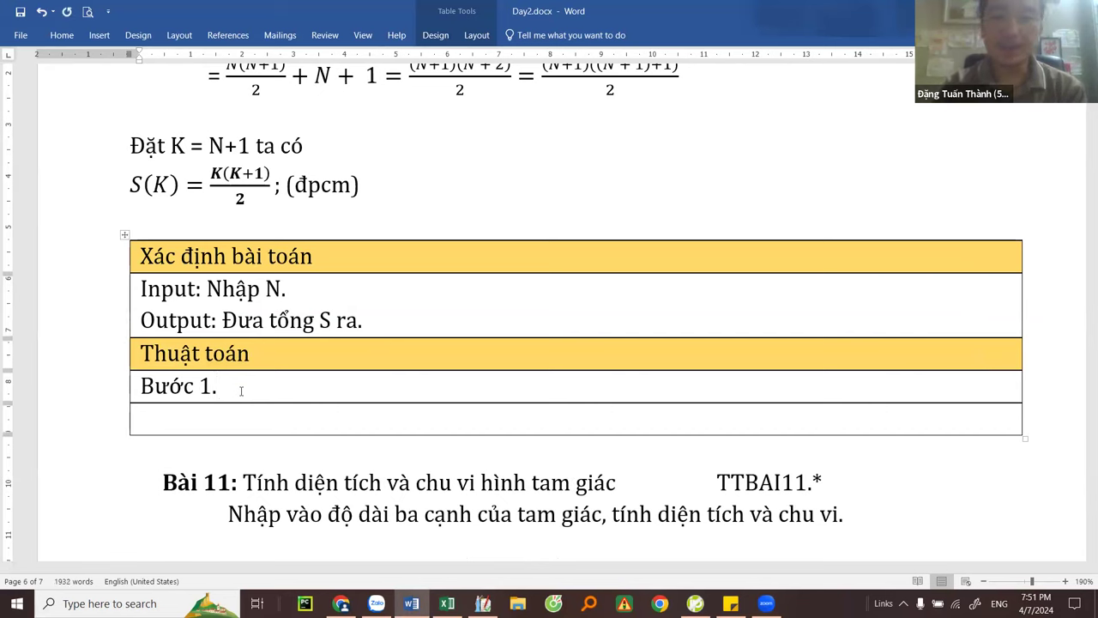
type(" Nhập N.")
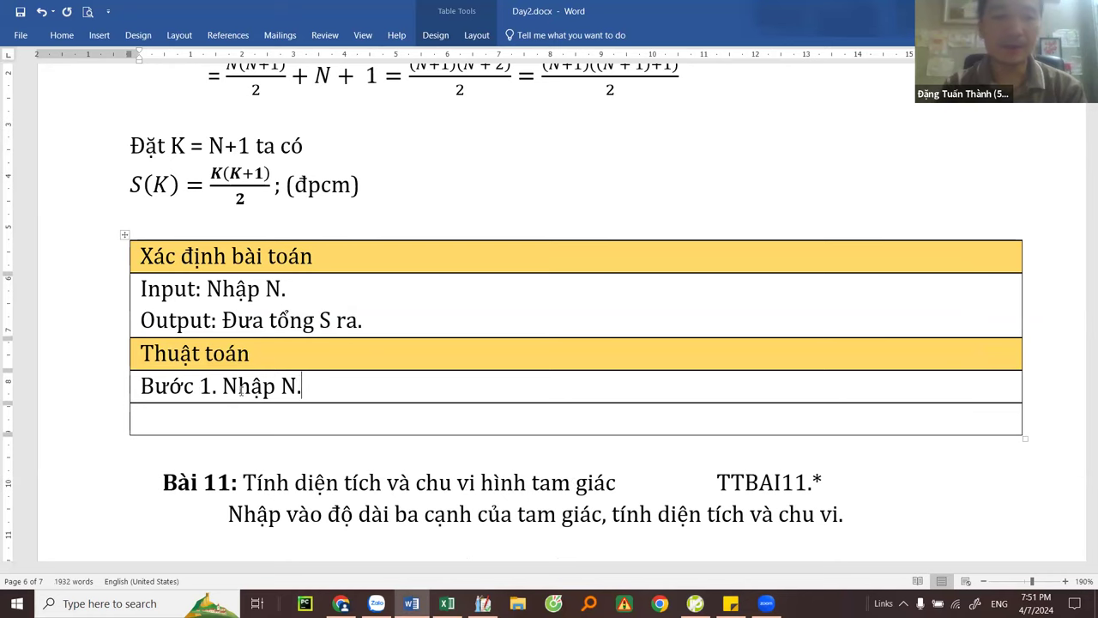
key("Return")
type("Bước 2")
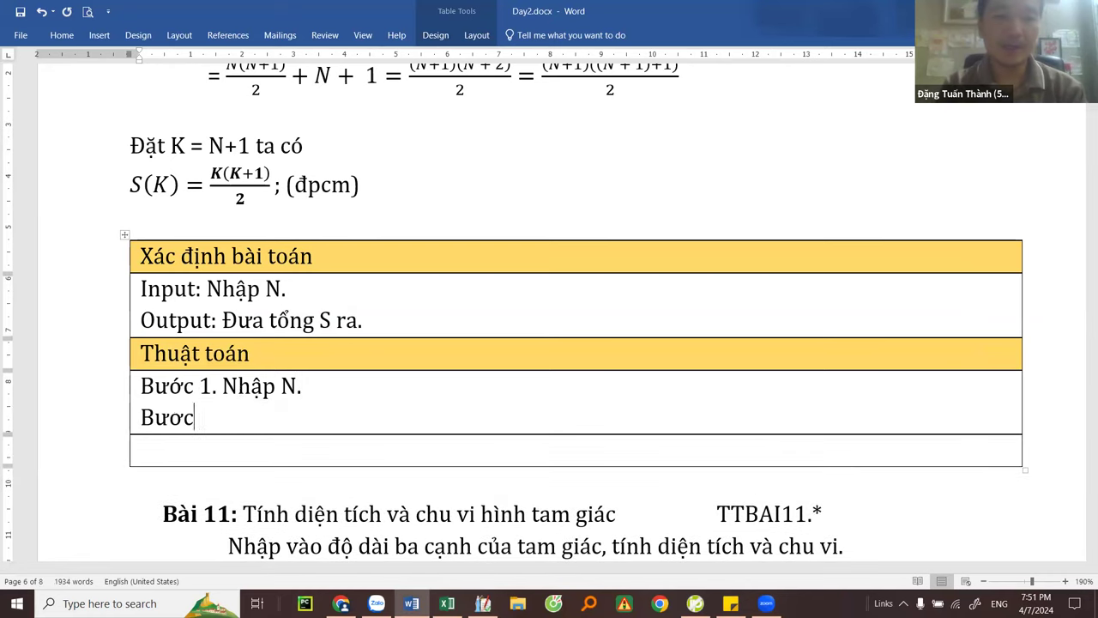
type(". Tính S")
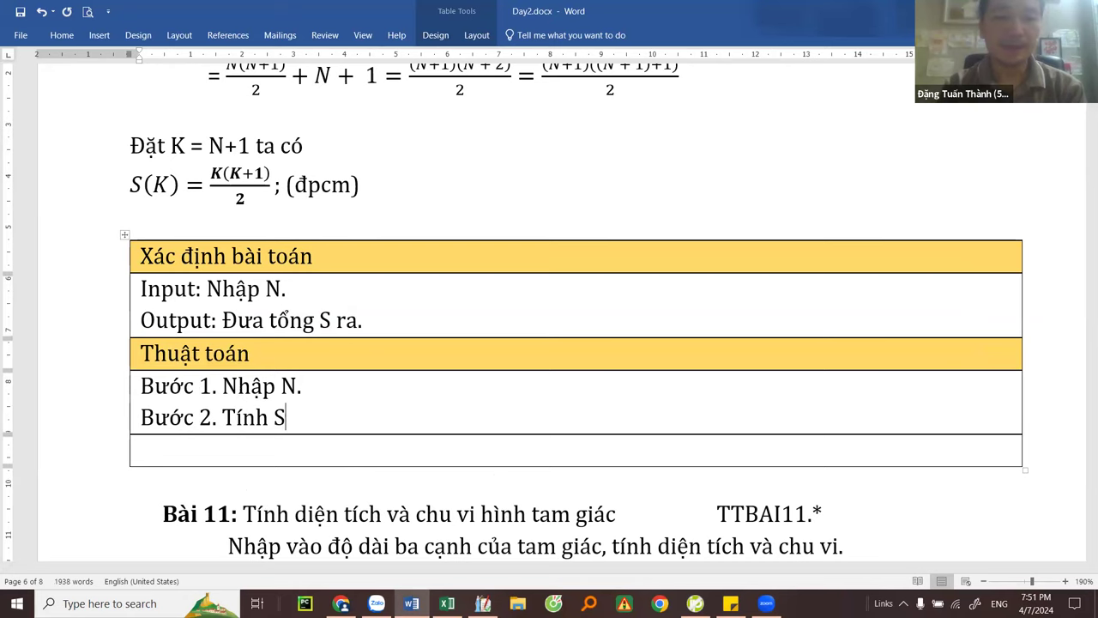
Step: Add the formula line "S = N(N + 1)/2;" below "Bước 2. Tính S", following the formula from the proof
key("Return")
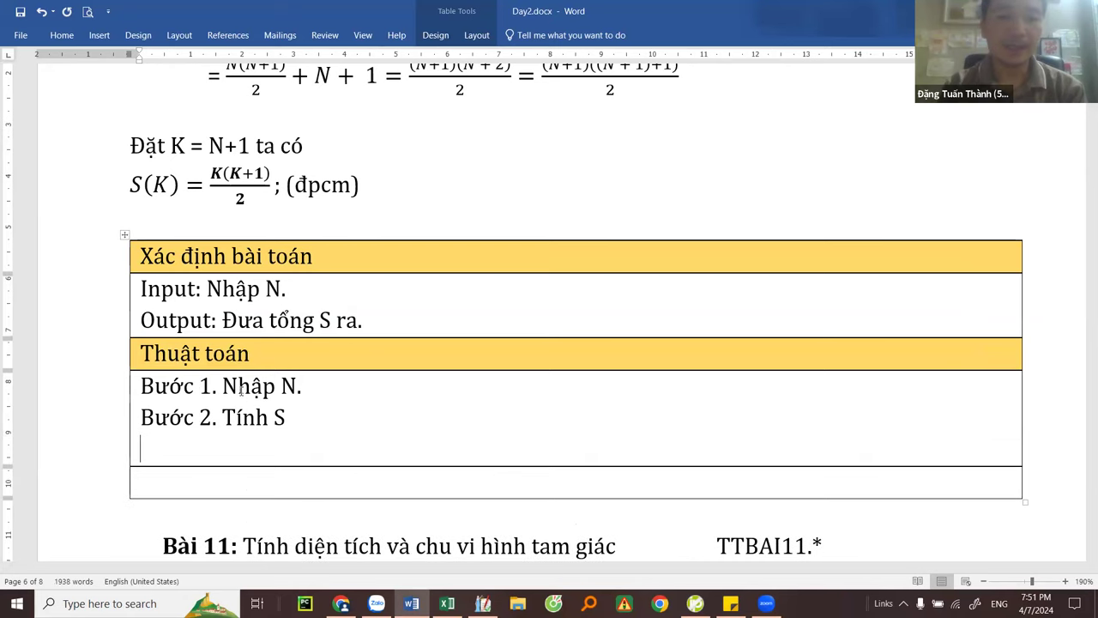
scroll(223, 257, "up", 1)
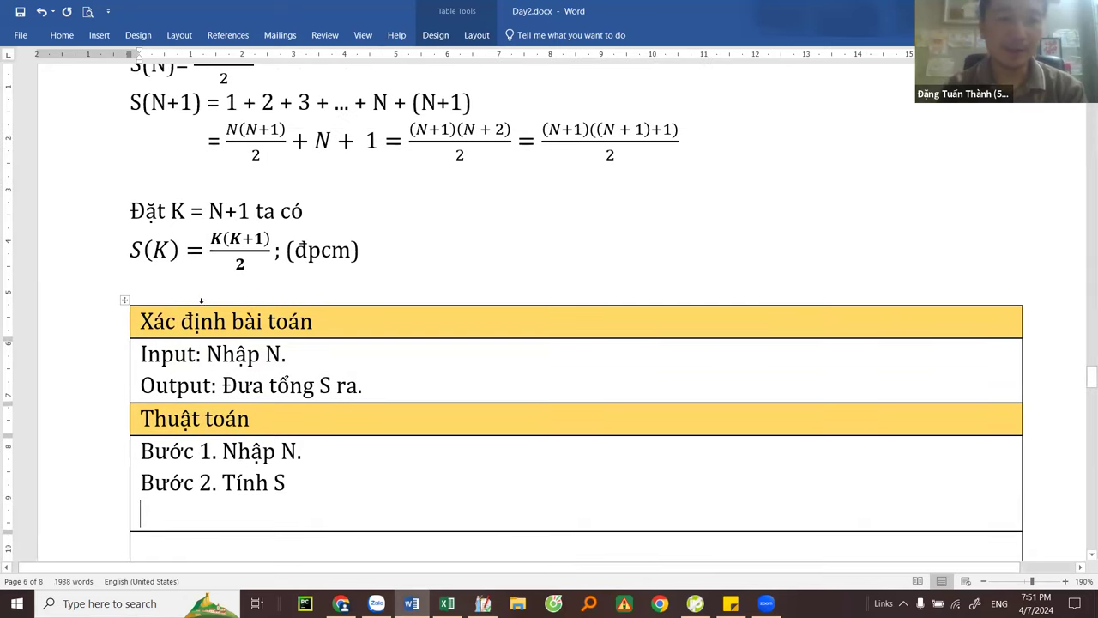
left_click(215, 238)
left_click_drag(215, 238, 264, 253)
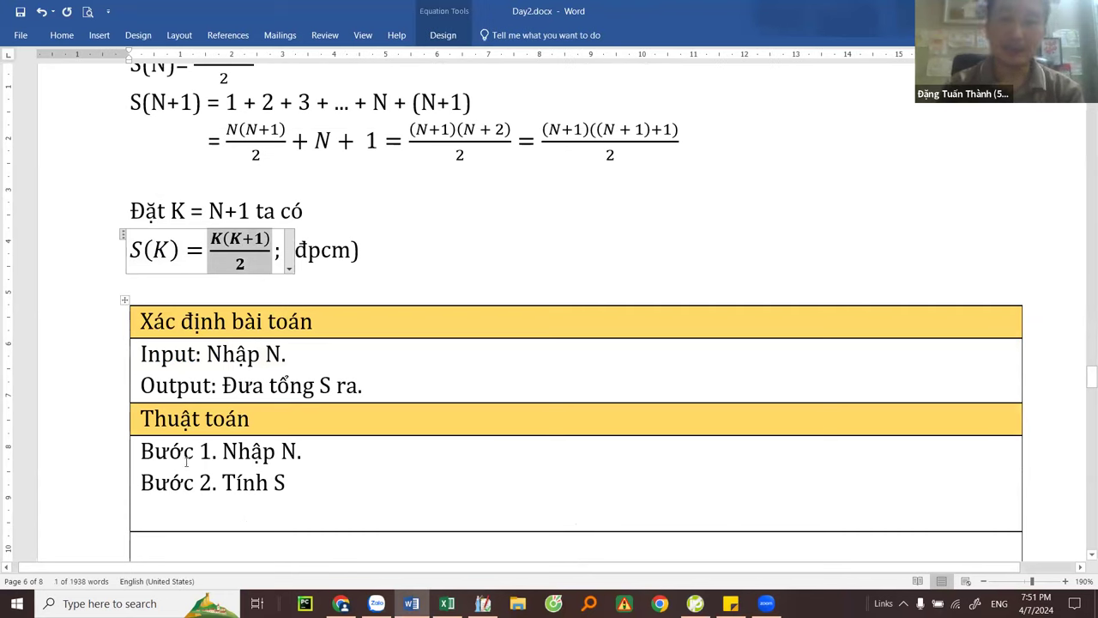
left_click(166, 506)
type("S")
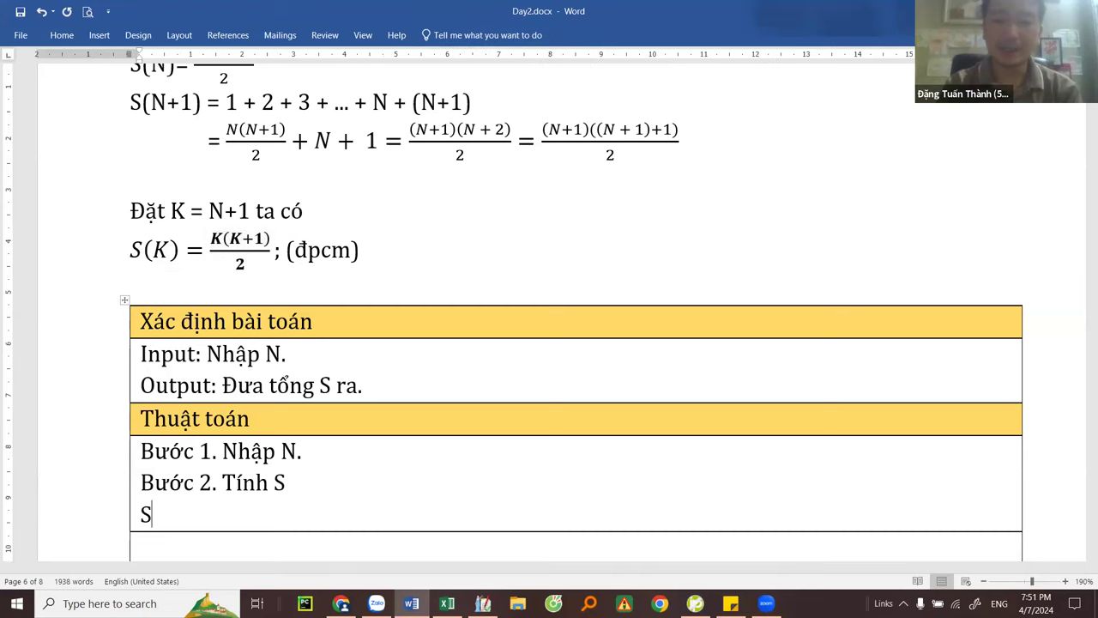
type(" = N(N")
type("_1")
key("BackSpace")
key("BackSpace")
type("+")
key("BackSpace")
type("+ 1)/2;")
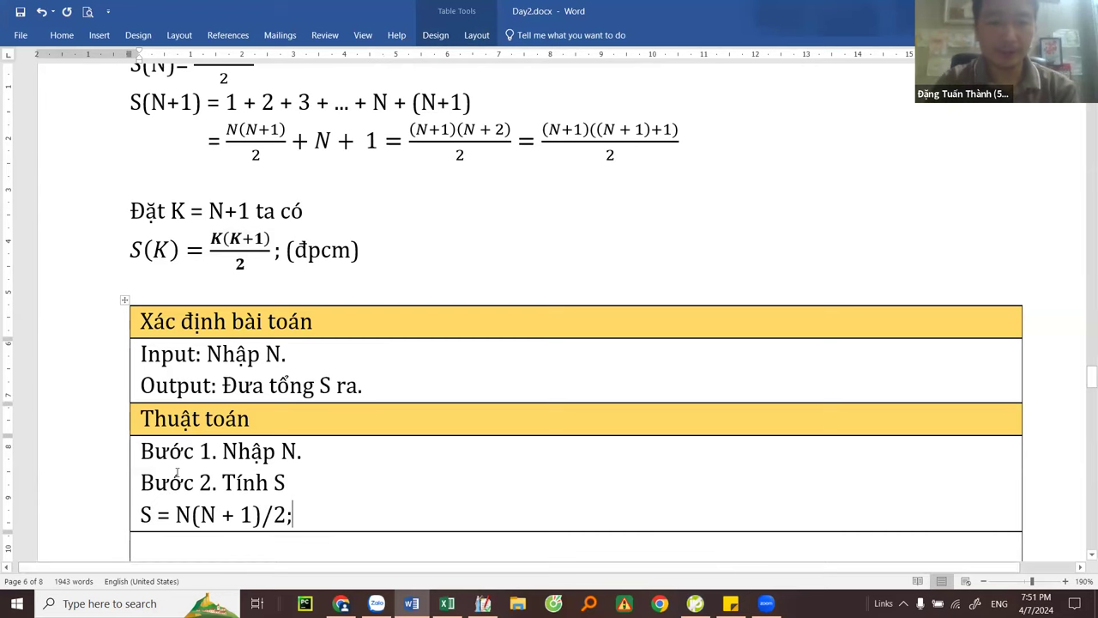
Step: Review the parts of the S formula and add the line "Đưa S ra." below it
scroll(176, 472, "down", 1)
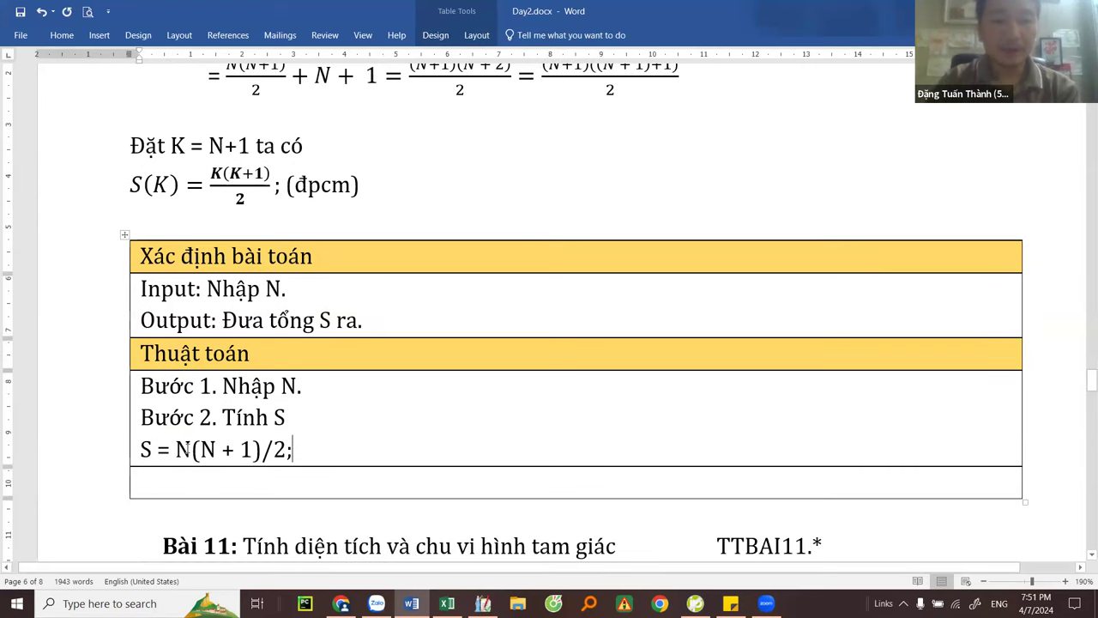
left_click_drag(181, 445, 256, 441)
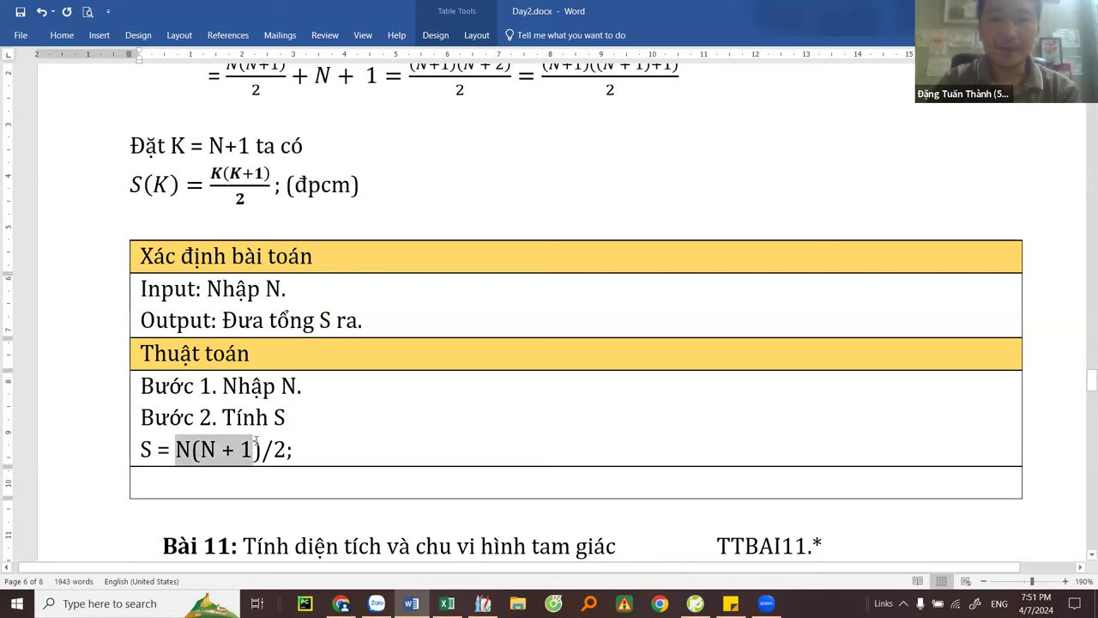
left_click(273, 448)
left_click(198, 449)
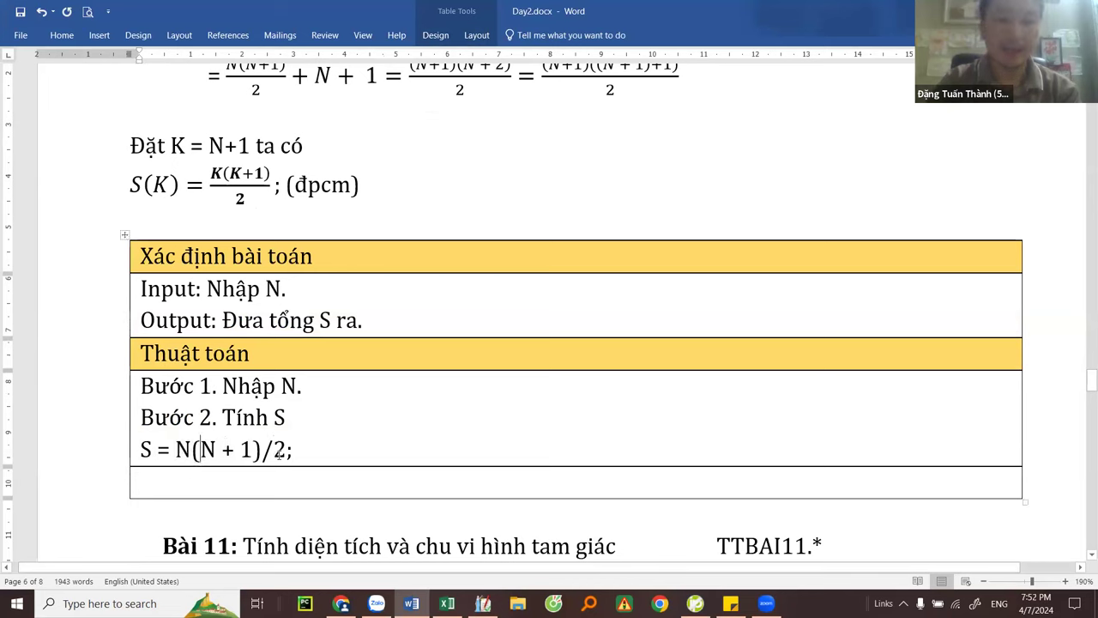
double_click(279, 451)
left_click(304, 453)
key("Return")
type("Đưa S ra.")
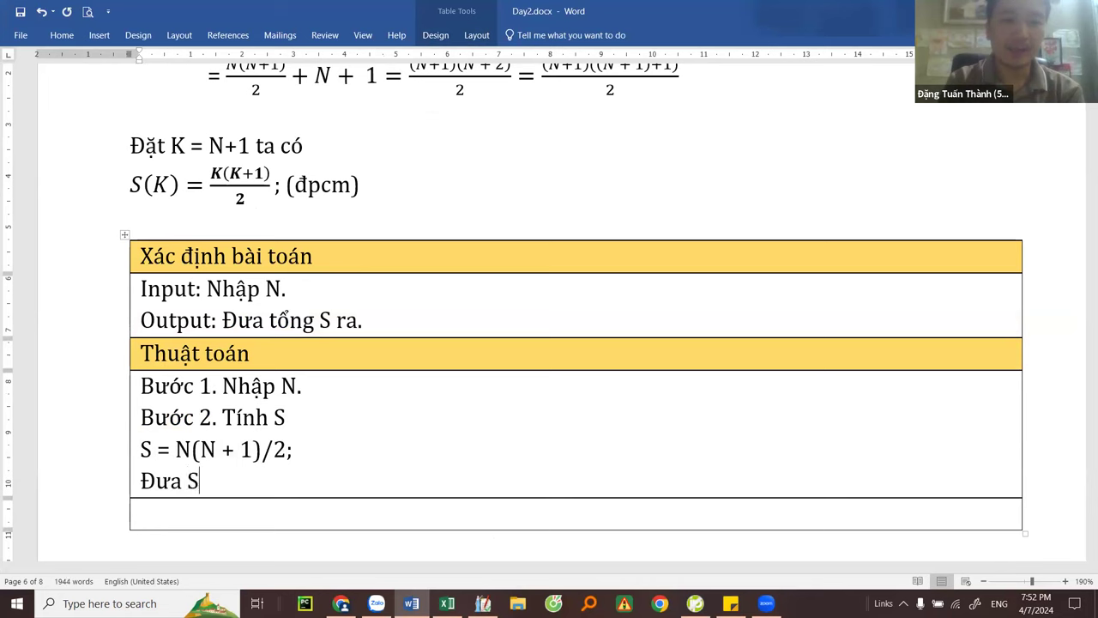